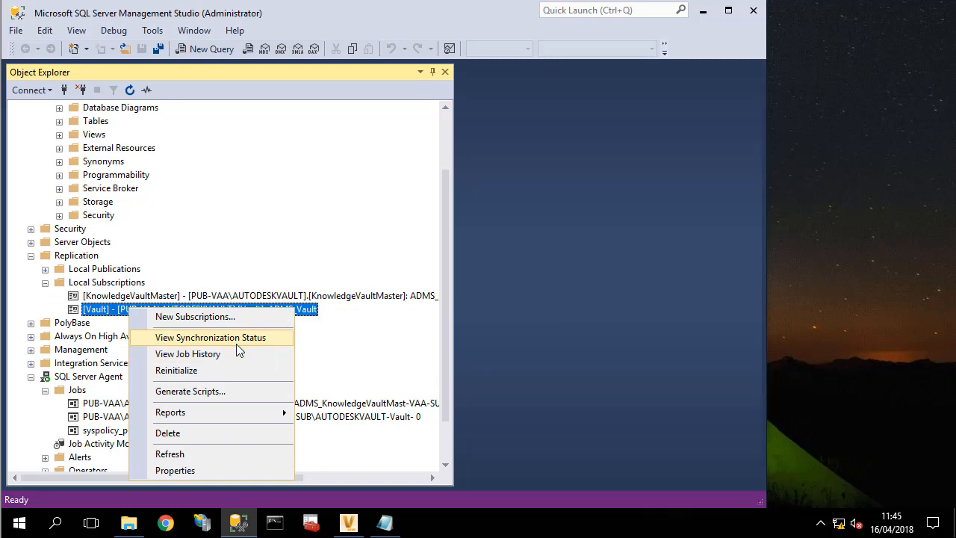
View the synchronization status of the Vault subscription, and close Replication Monitor on the publisher.
left_click(233, 339)
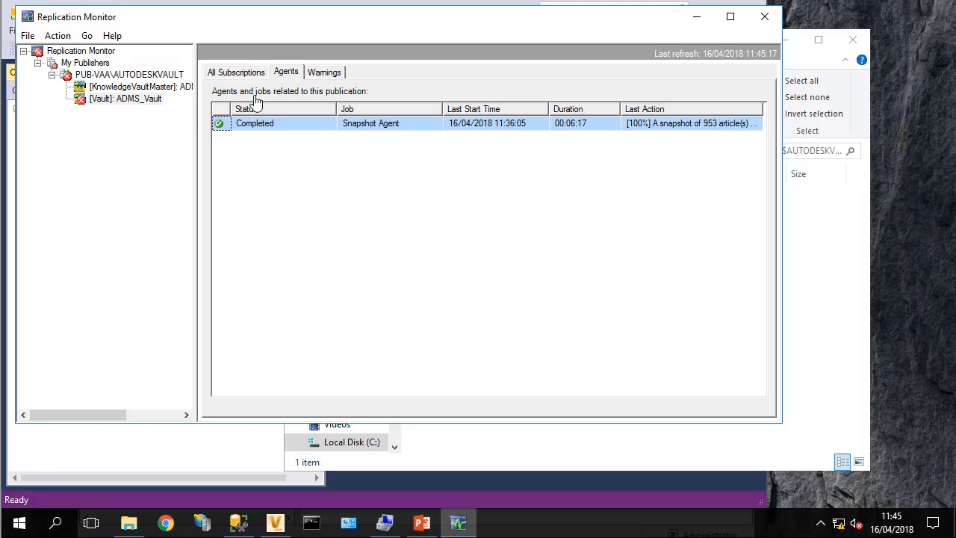
left_click(768, 24)
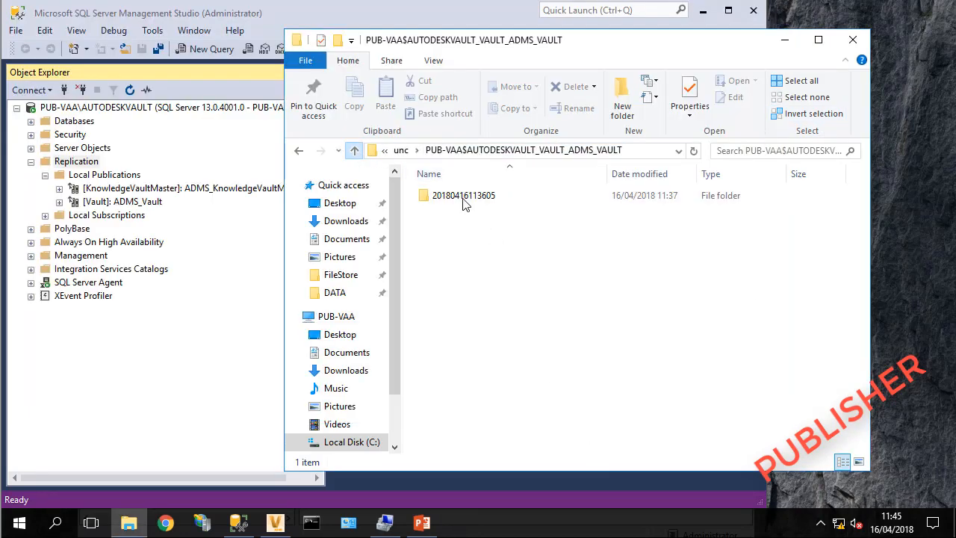
Go up to the unc folder and open the 7-Zip archive settings for the PUB-VAA$AUTODESKVAULT_VAULT_ADMS_VAULT snapshot folder.
left_click(355, 150)
right_click(466, 212)
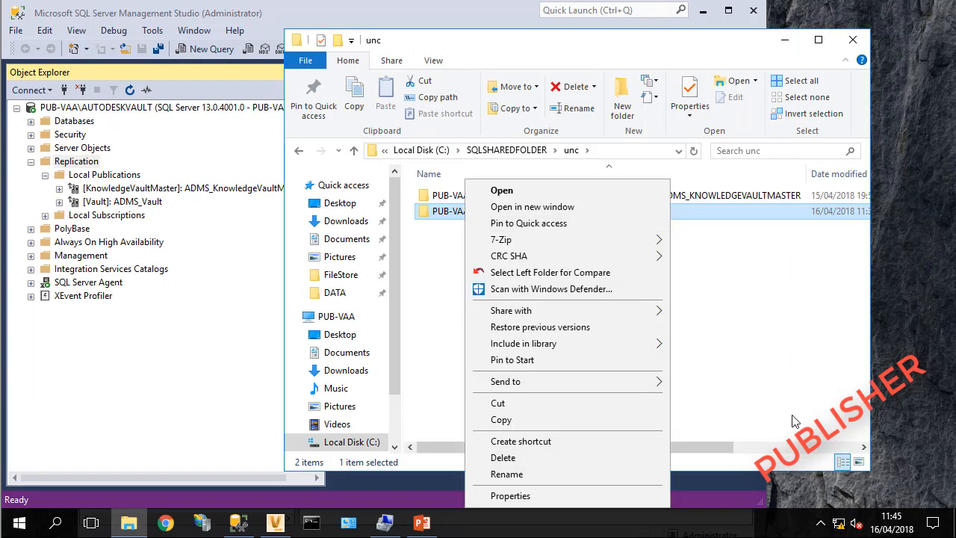
mouse_move(589, 242)
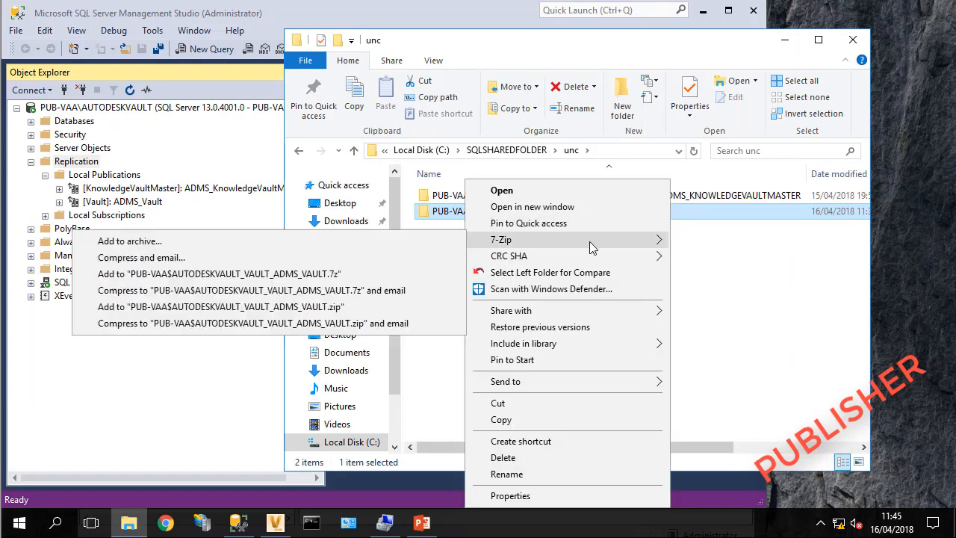
left_click(157, 245)
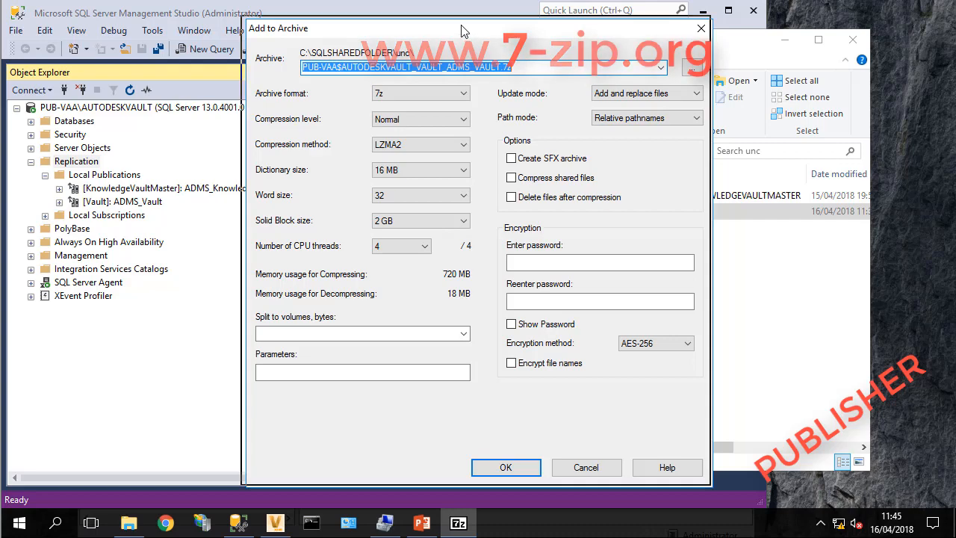
left_click_drag(462, 31, 441, 14)
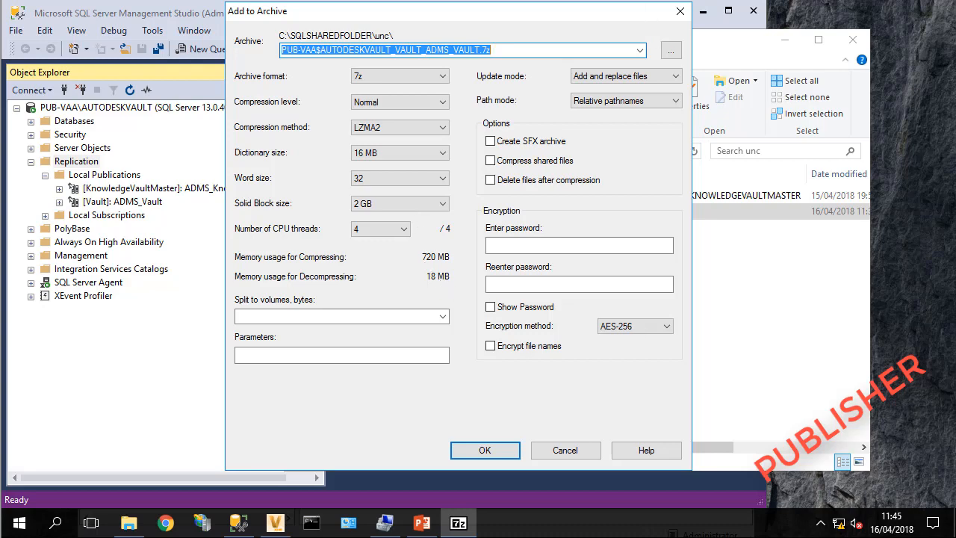
left_click_drag(546, 13, 482, 14)
Examine the Send to destinations offered for the ADMS_VAULT snapshot folder and return to the archive settings.
left_click(706, 43)
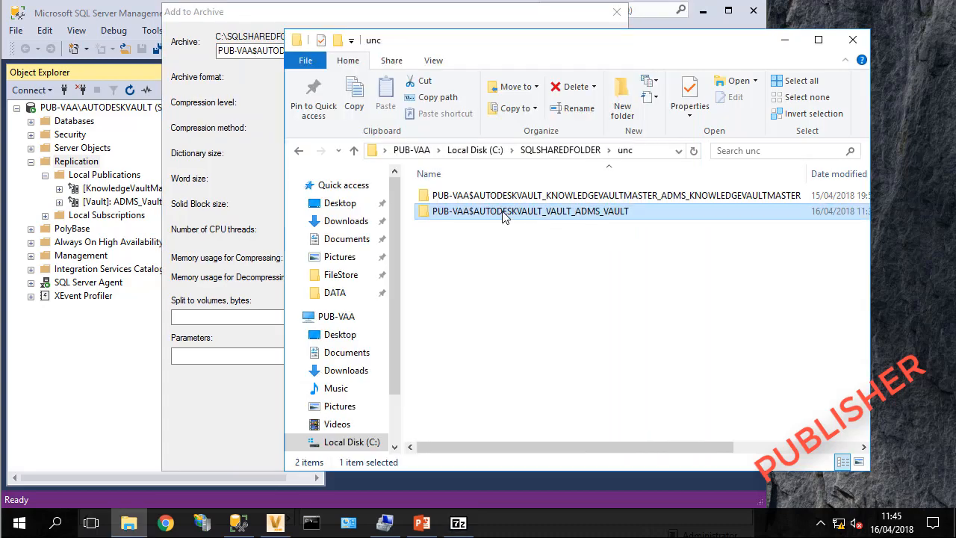
right_click(503, 212)
mouse_move(576, 384)
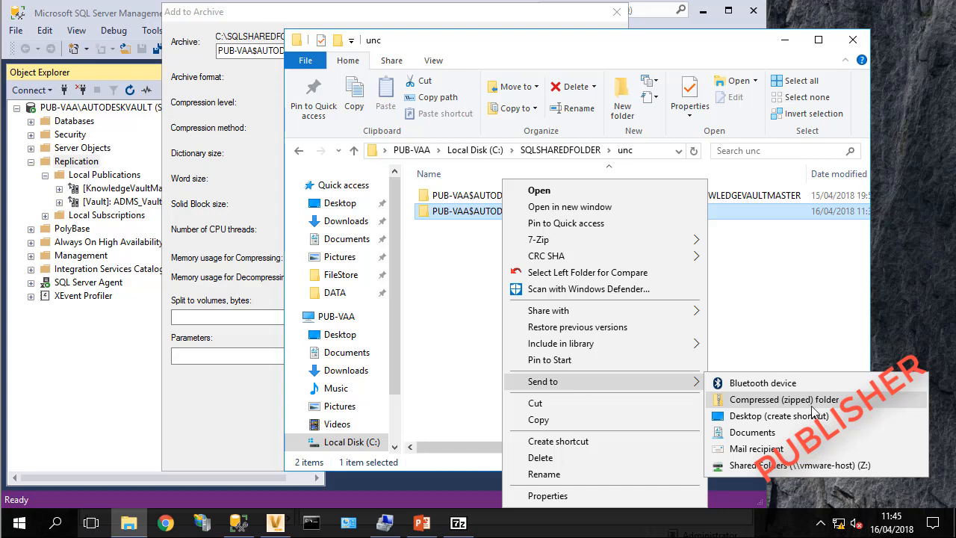
left_click(384, 23)
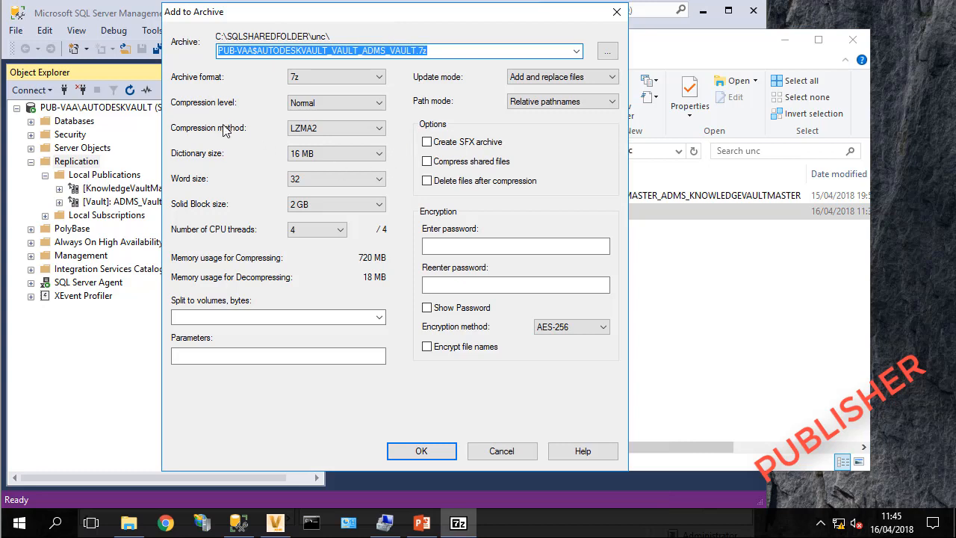
Create the 7z archive of the snapshot folder with LZMA2 compression, 8 CPU threads and no volume splitting.
left_click(378, 130)
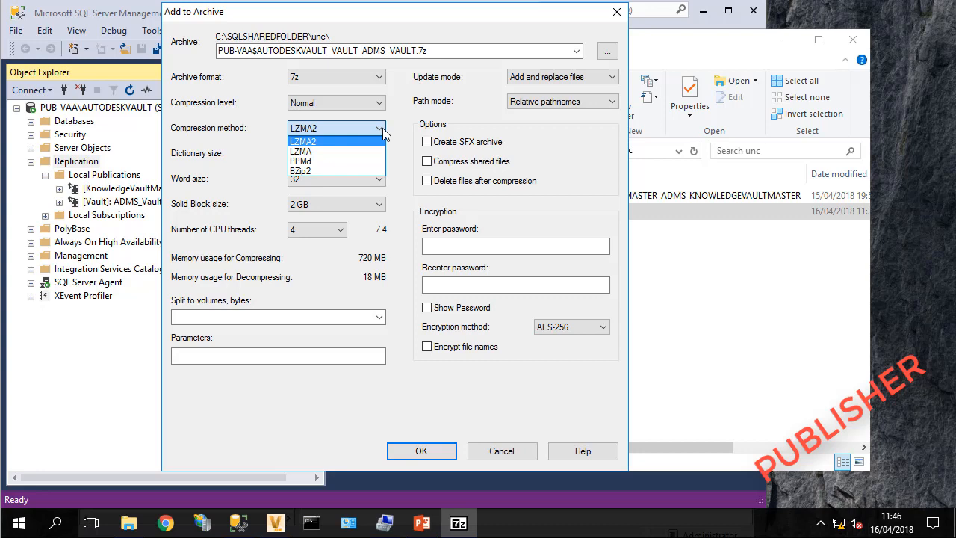
left_click(382, 133)
left_click(319, 234)
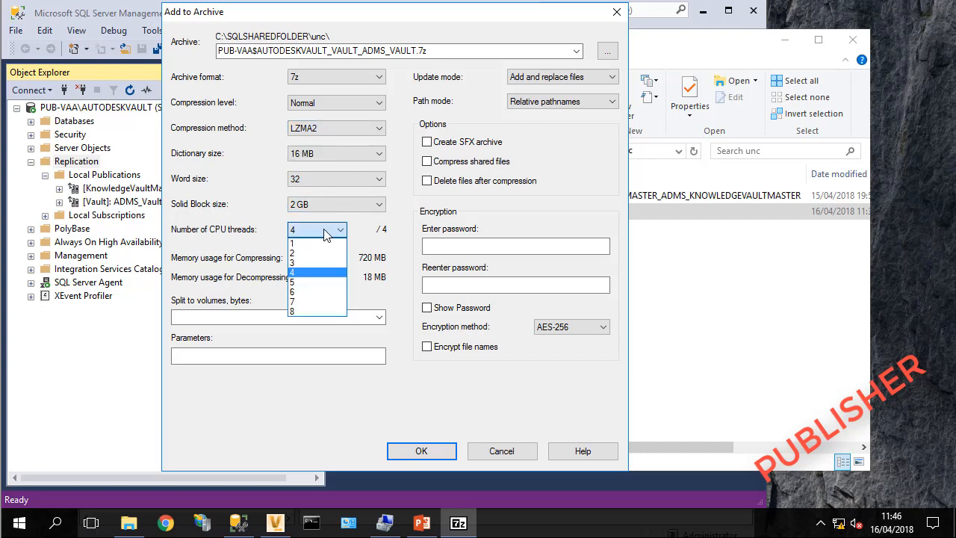
left_click(307, 311)
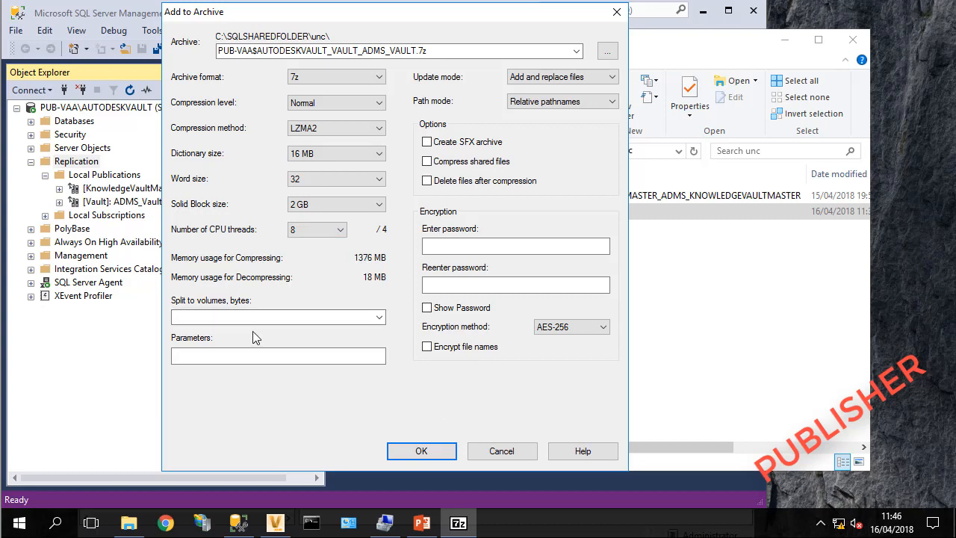
left_click(378, 317)
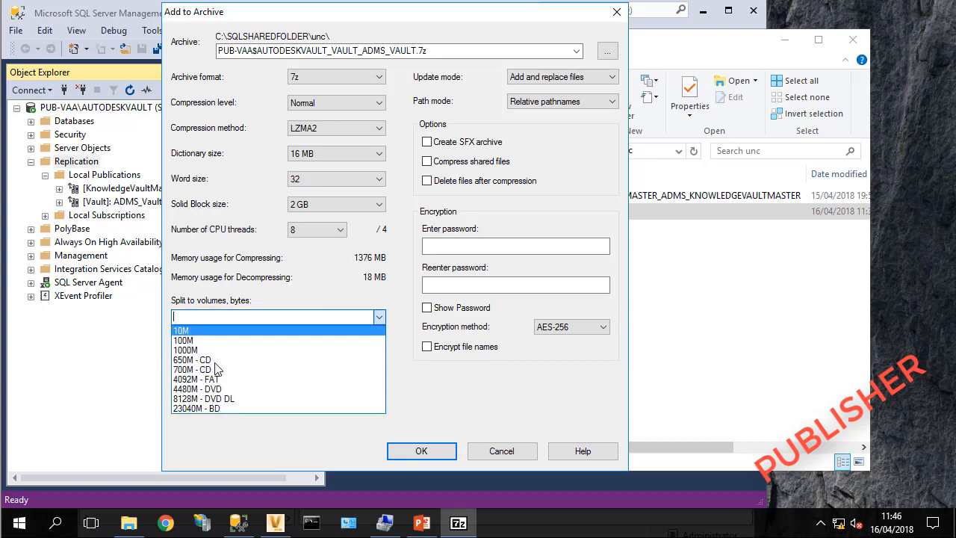
left_click(321, 291)
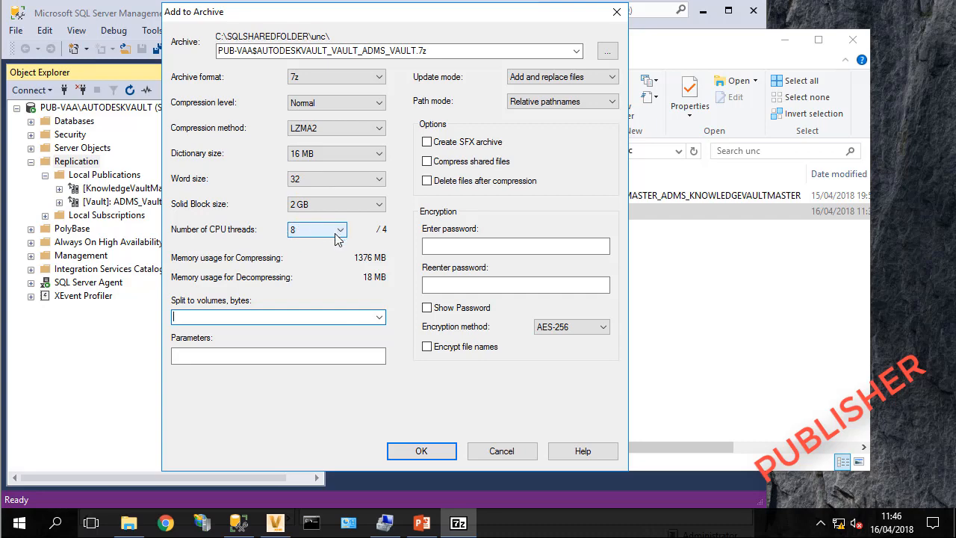
left_click(422, 452)
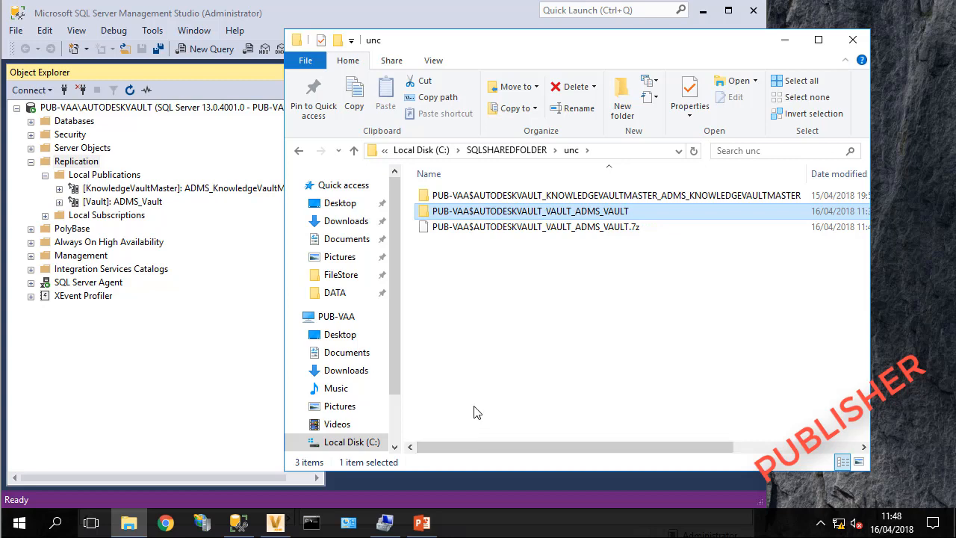
Compare the file size of the new 7z archive with the size in the original snapshot folder's properties.
left_click(526, 228)
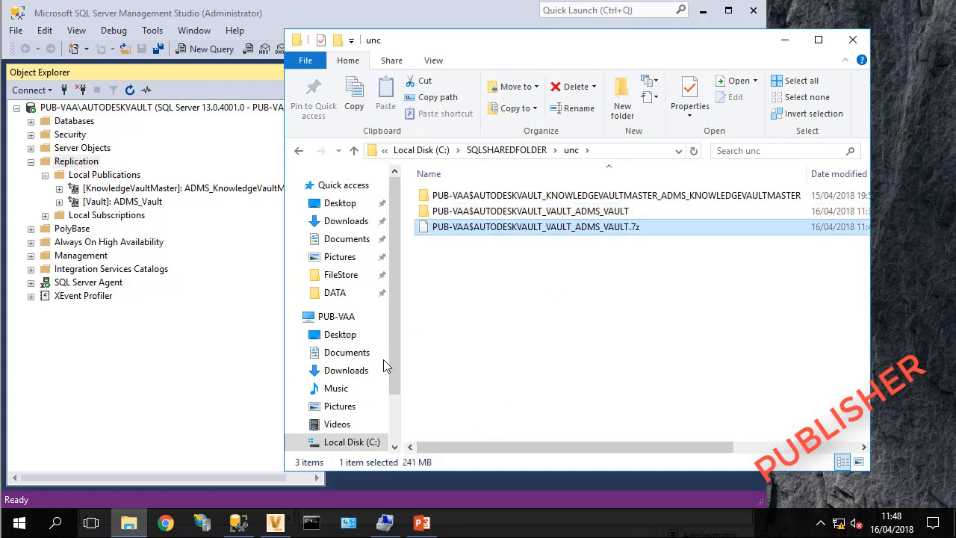
left_click_drag(807, 174, 640, 160)
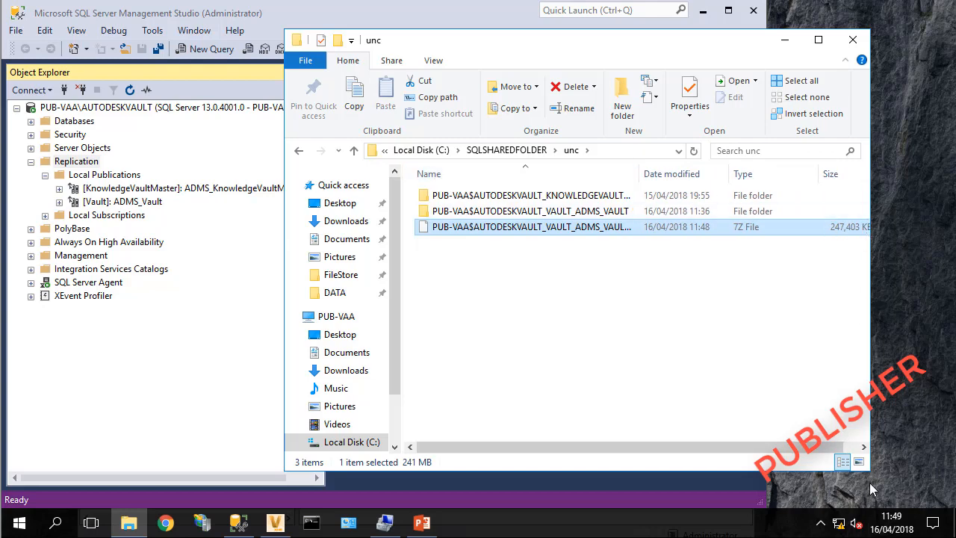
left_click_drag(871, 475, 907, 451)
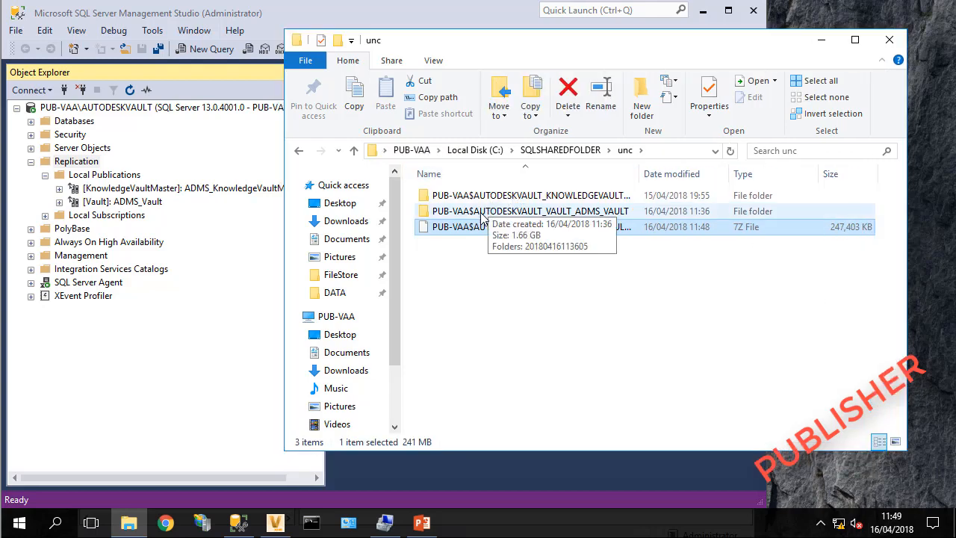
left_click(482, 215)
right_click(482, 216)
left_click(565, 499)
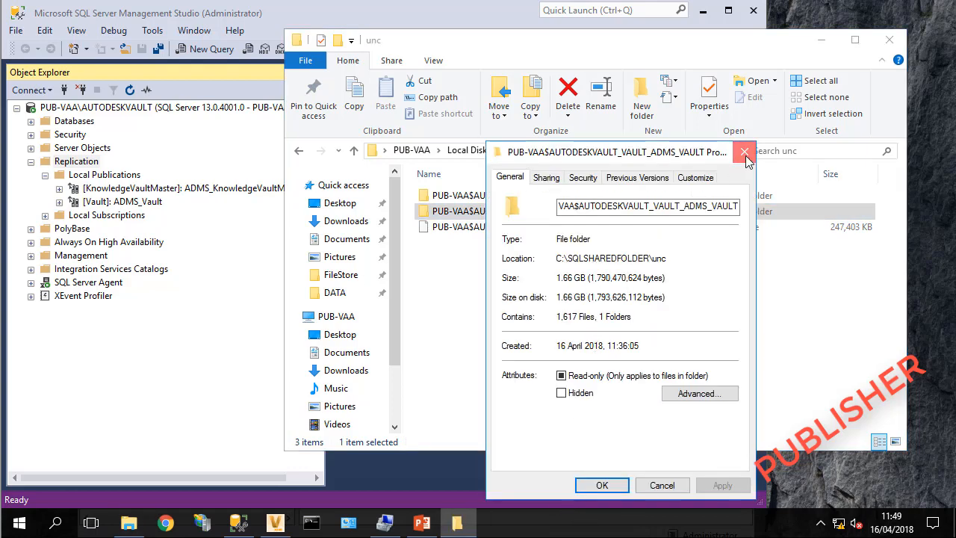
left_click(745, 156)
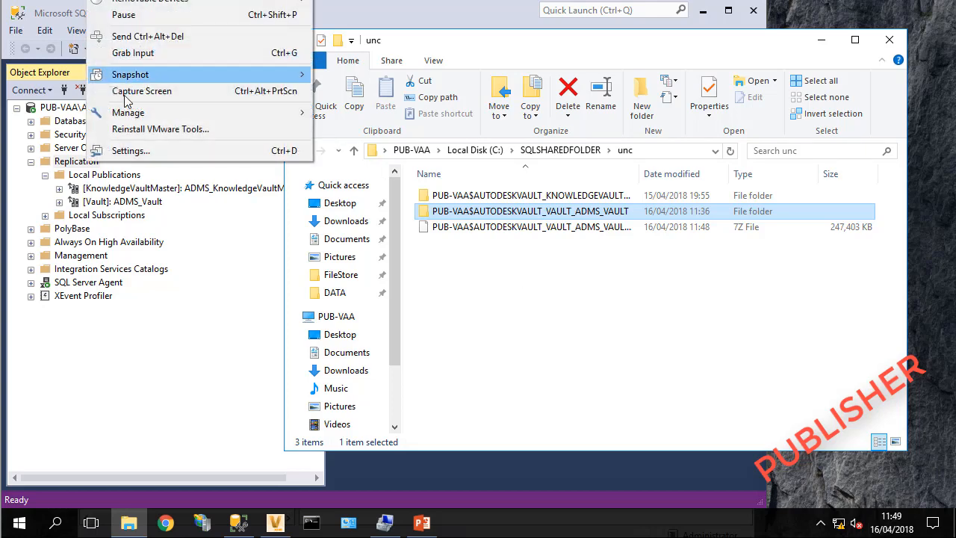
Check the Shared Folders configuration in the publisher virtual machine's settings and leave them without changes.
left_click(146, 150)
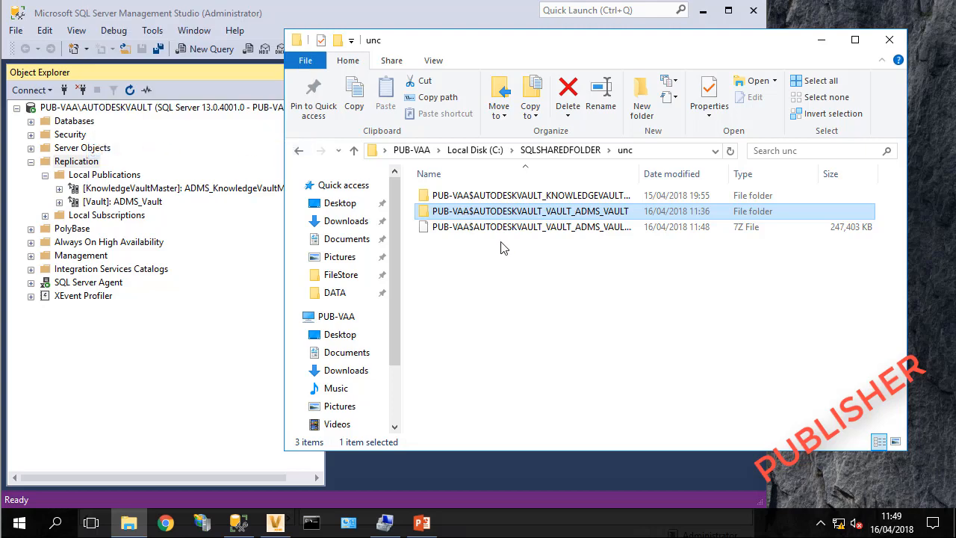
left_click(291, 32)
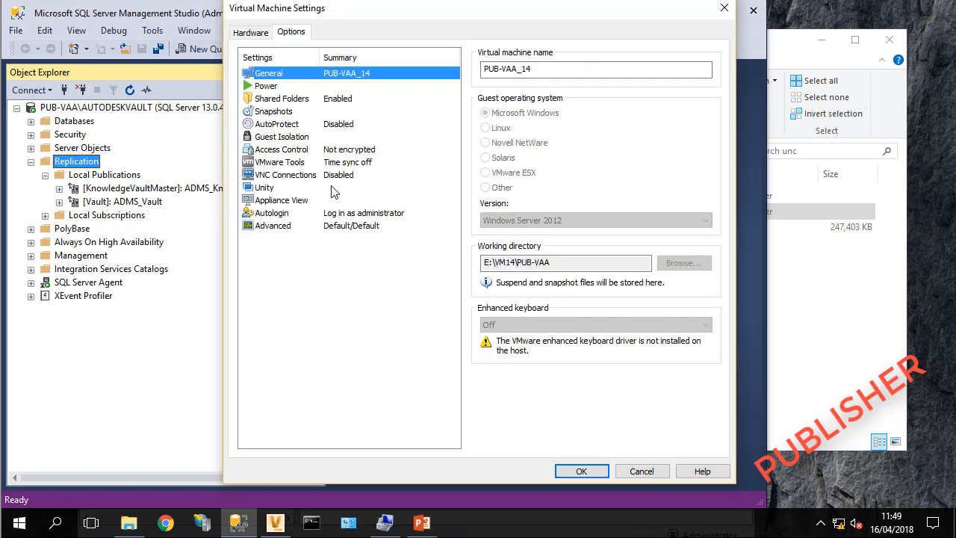
left_click(282, 98)
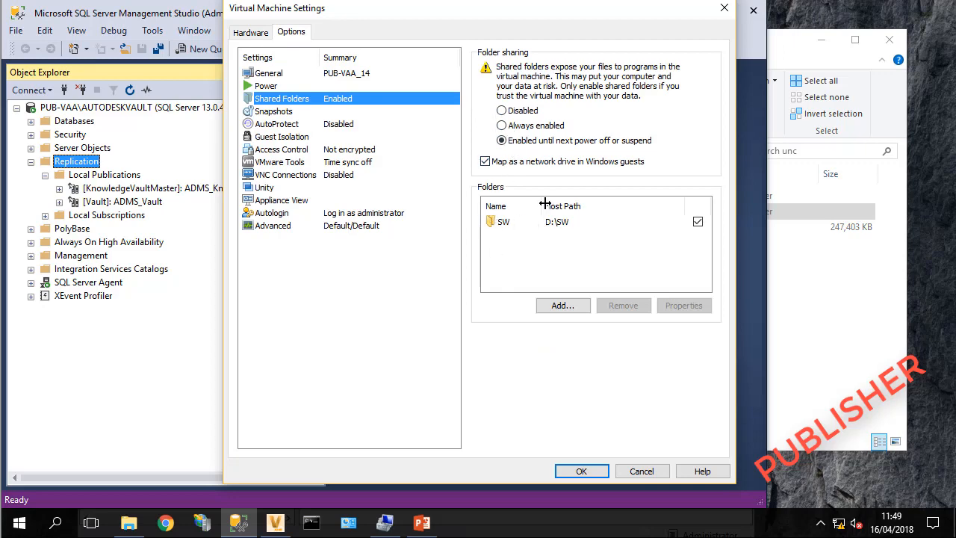
left_click(638, 477)
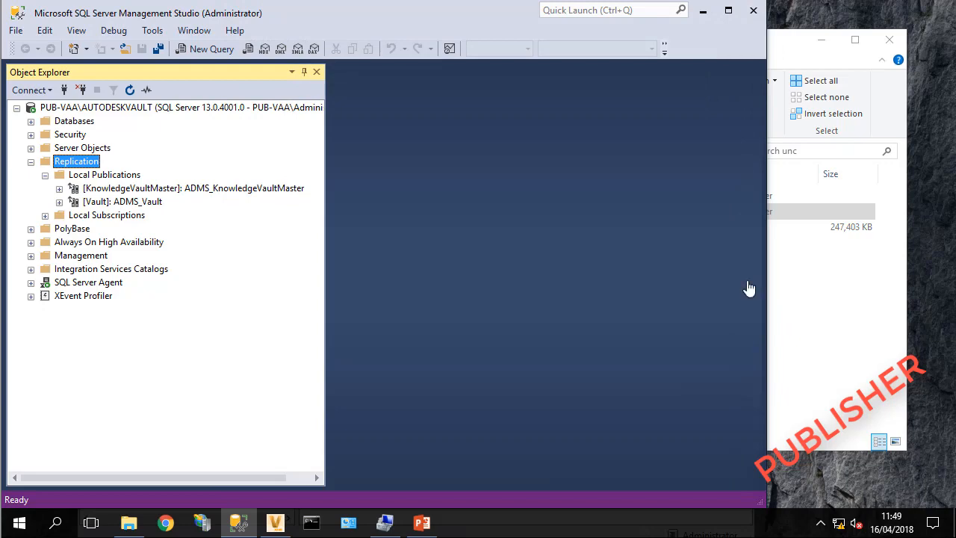
Copy the PUB-VAA$AUTODESKVAULT_VAULT_ADMS_VAULT.7z archive from the unc folder.
left_click(809, 282)
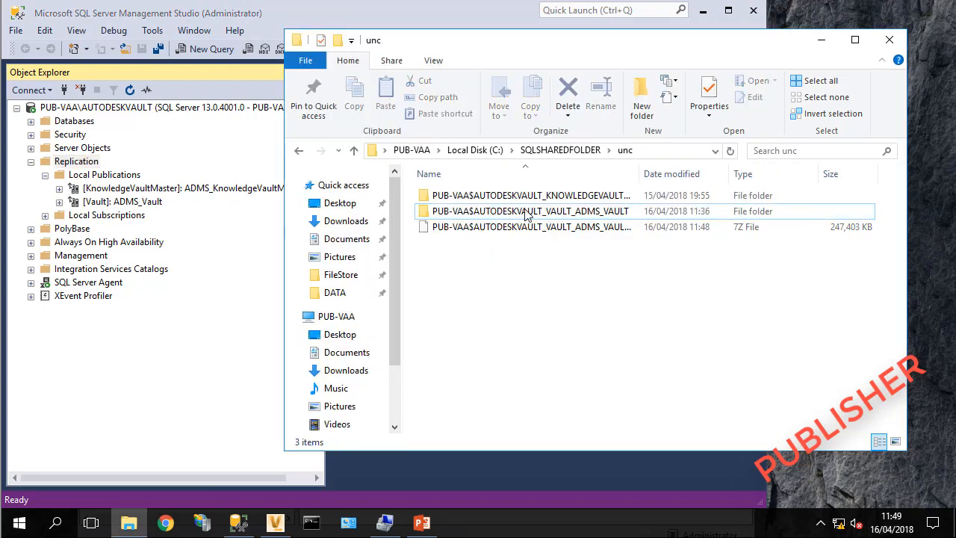
left_click(469, 228)
right_click(468, 224)
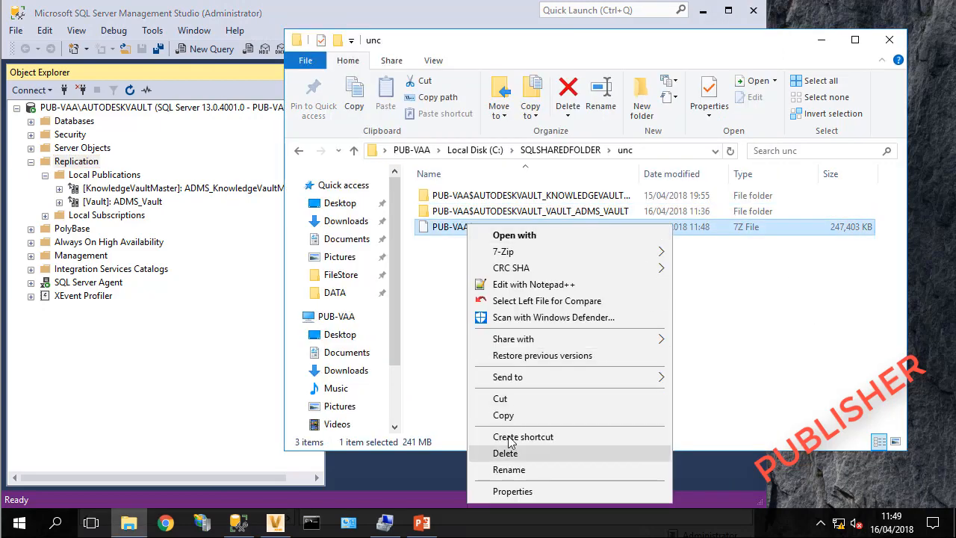
left_click(514, 416)
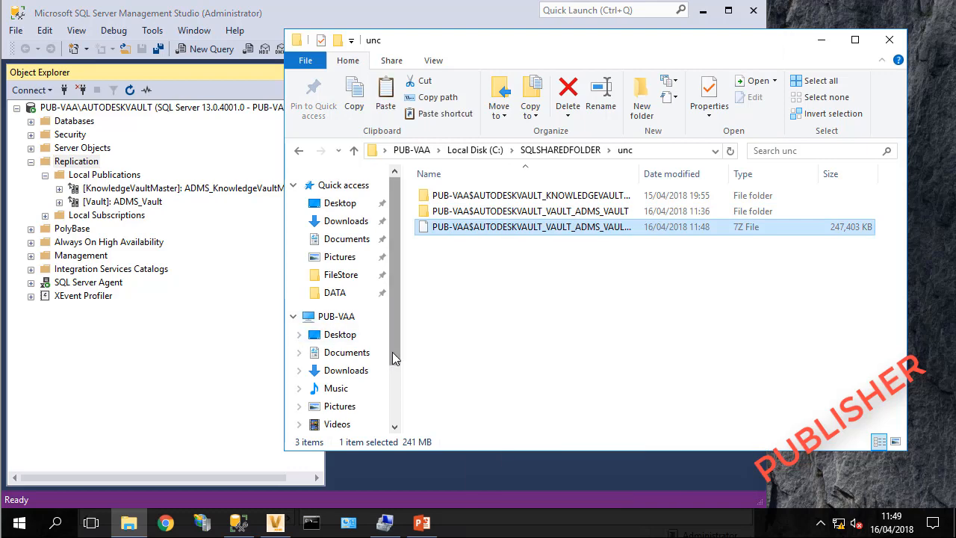
Create a folder named SQLSHARED in the SW folder on the Z: shared drive and paste the copied archive into it.
scroll(388, 337, "down", 2)
left_click(351, 396)
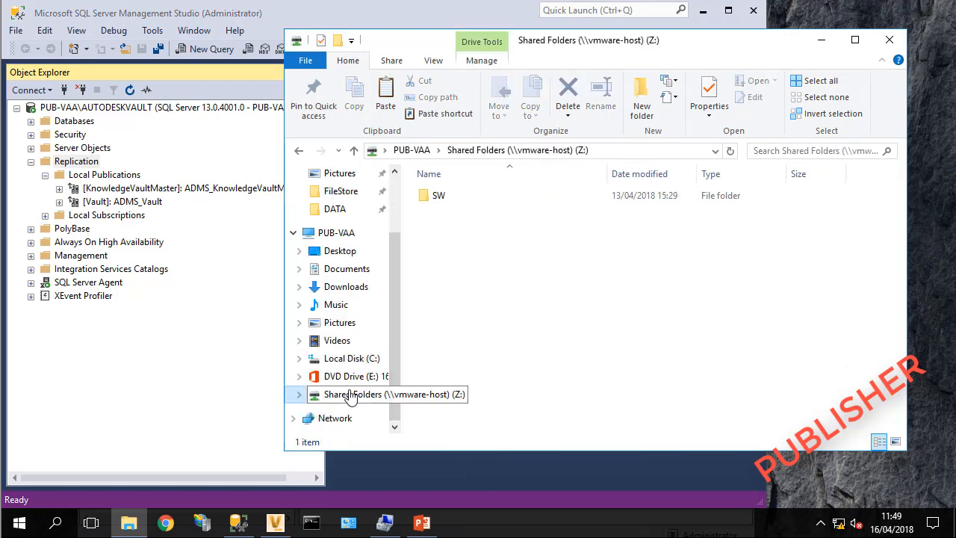
double_click(439, 196)
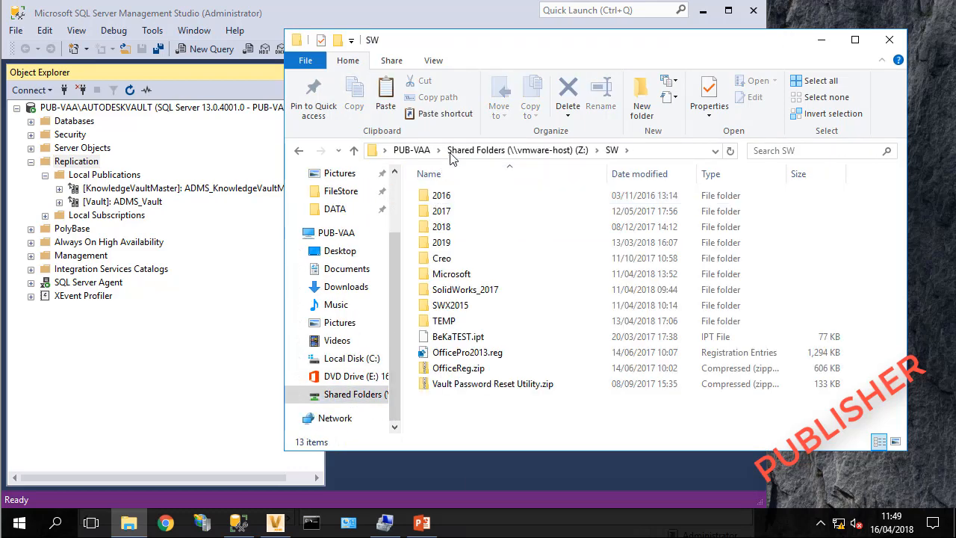
left_click(643, 108)
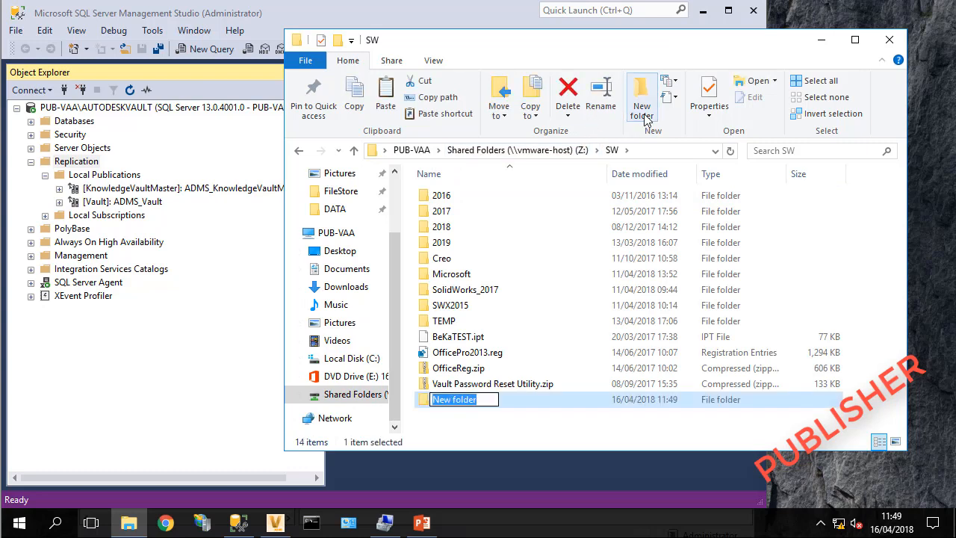
type("SQLSHARED")
key("Return")
key("Return")
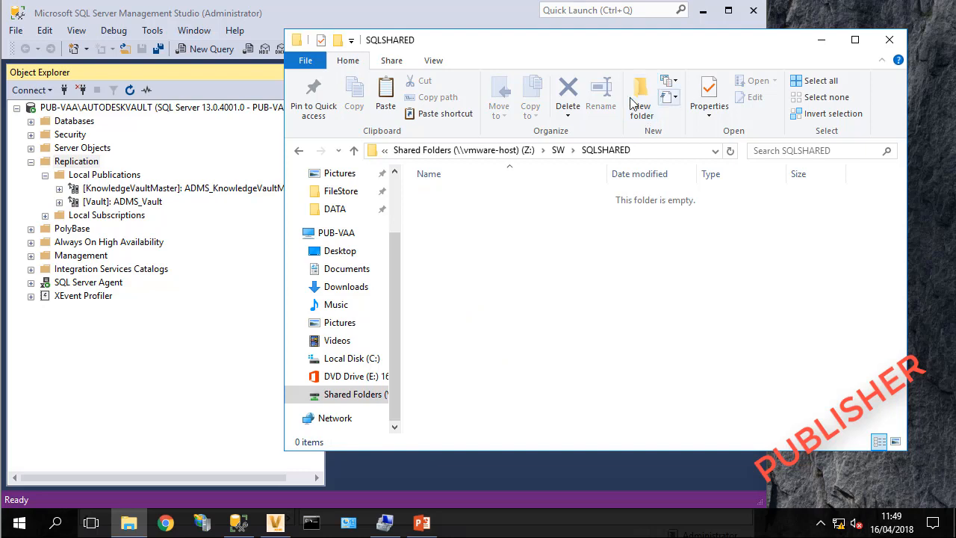
right_click(509, 286)
left_click(557, 386)
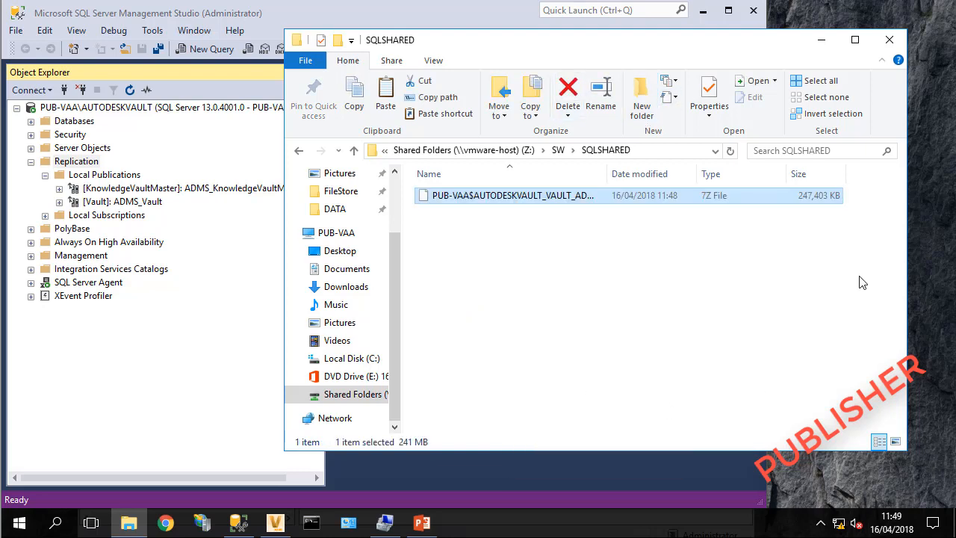
Switch to the subscriber virtual machine and set its Shared Folders option to Enabled until next power off or suspend.
left_click(202, 3)
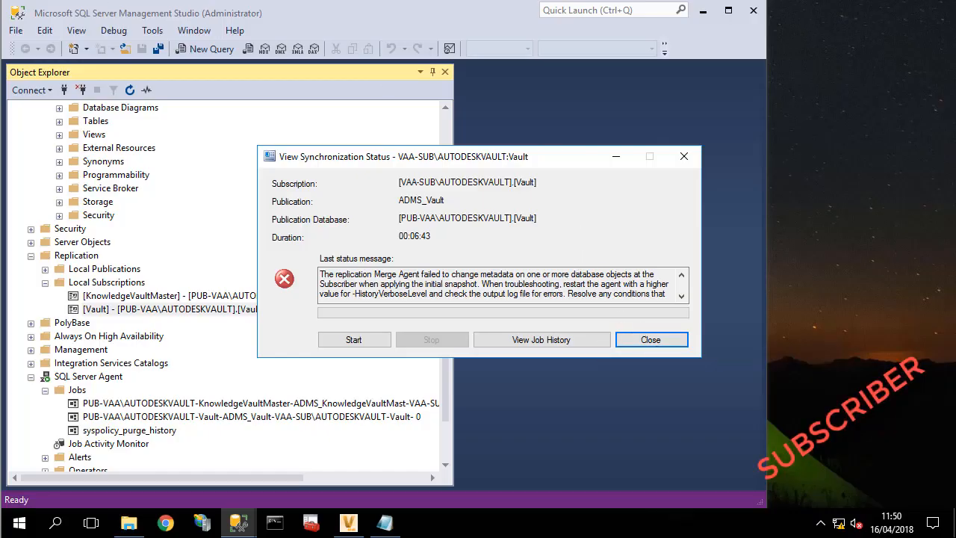
left_click(94, 1)
left_click(129, 153)
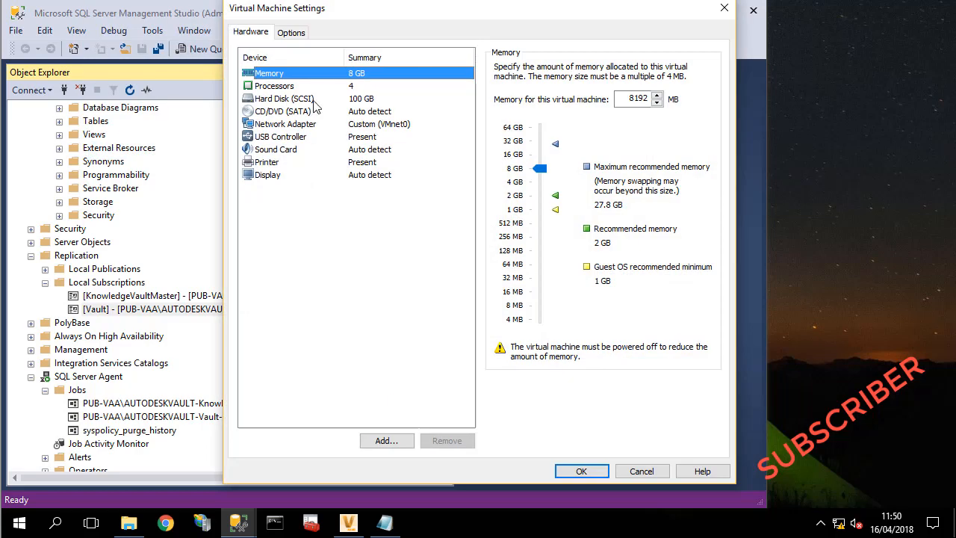
left_click(289, 35)
left_click(283, 100)
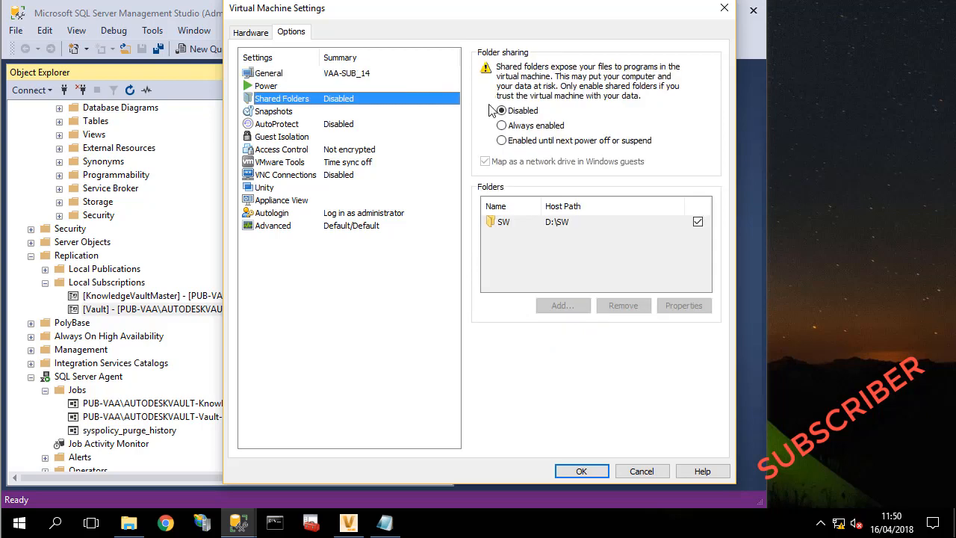
left_click(504, 141)
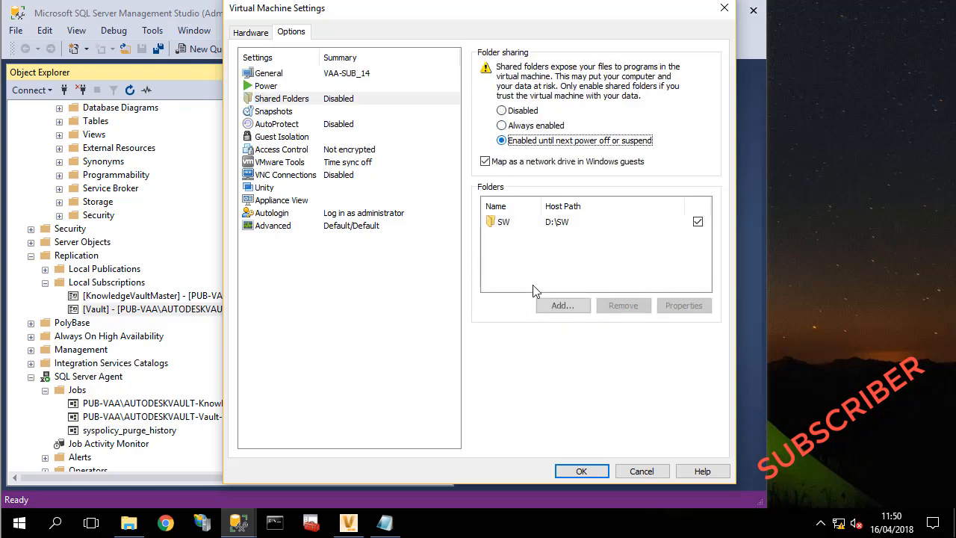
left_click(582, 472)
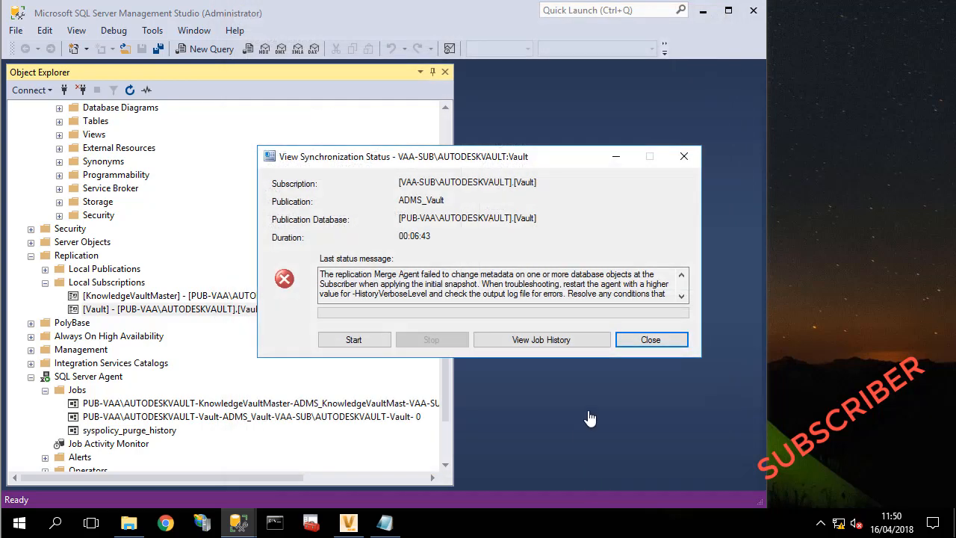
Copy the PUB-VAA$AUTODESKVAULT_VAULT_ADMS_VAULT.7z archive from the SW\SQLSHARED folder on the Z: shared drive.
left_click(129, 526)
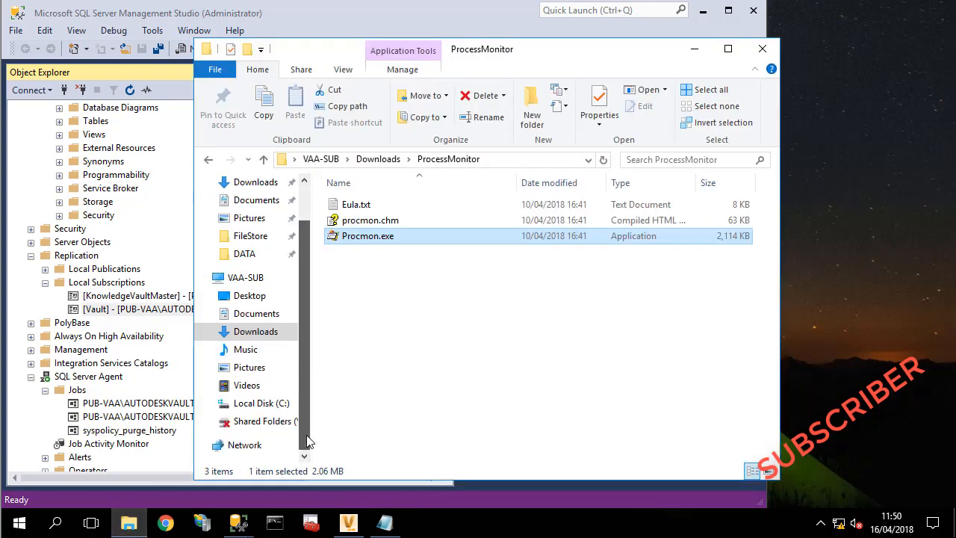
left_click(258, 422)
double_click(351, 206)
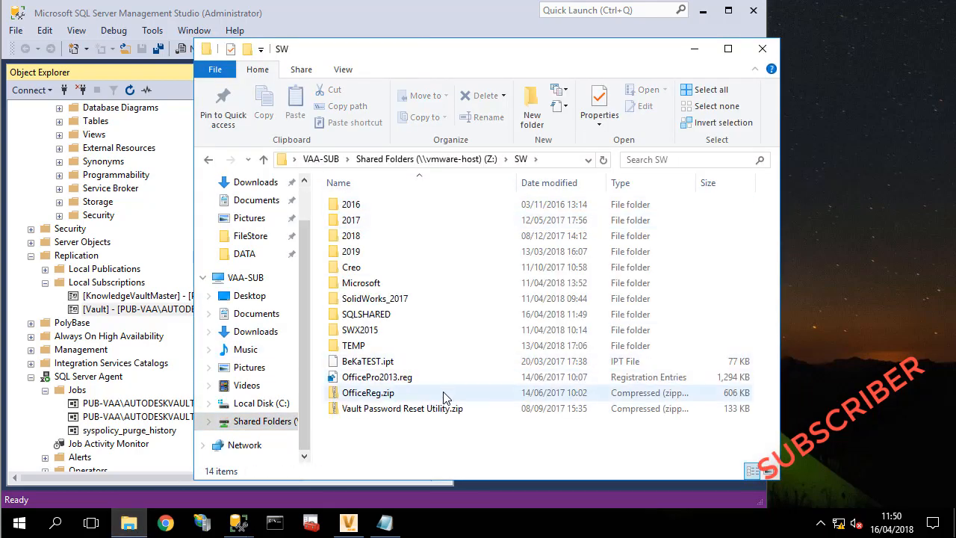
double_click(356, 315)
right_click(367, 211)
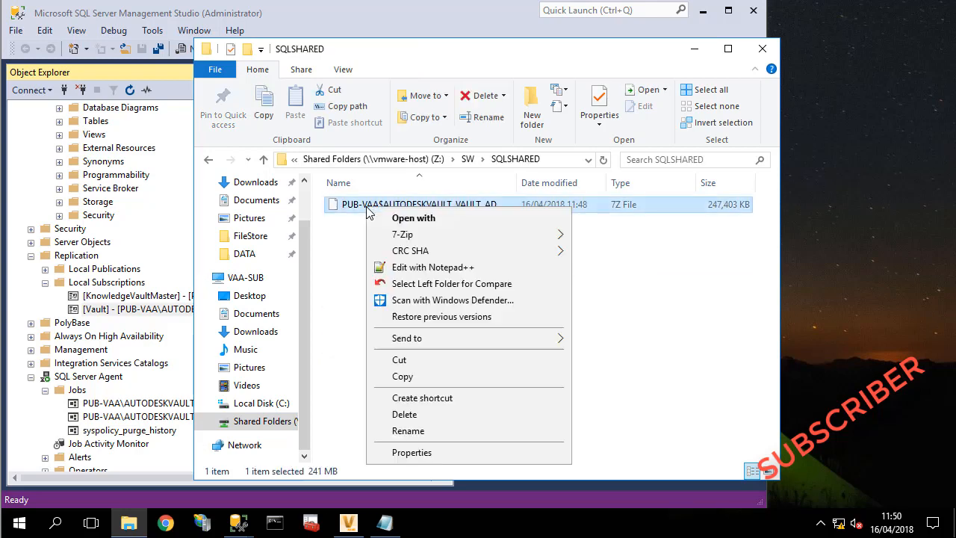
left_click(403, 377)
Create a folder named SQLSHARED on the subscriber's Local Disk (C:).
left_click(258, 404)
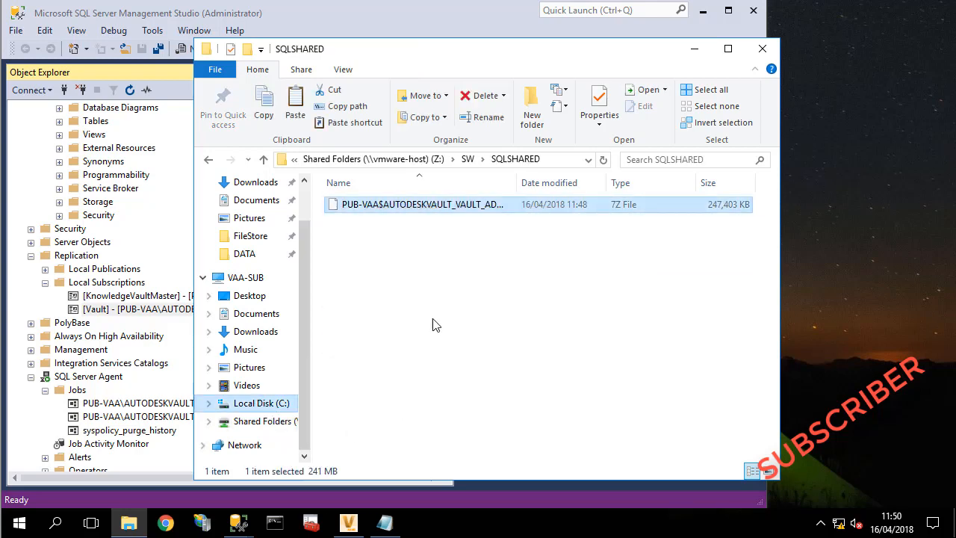
right_click(362, 420)
left_click(416, 383)
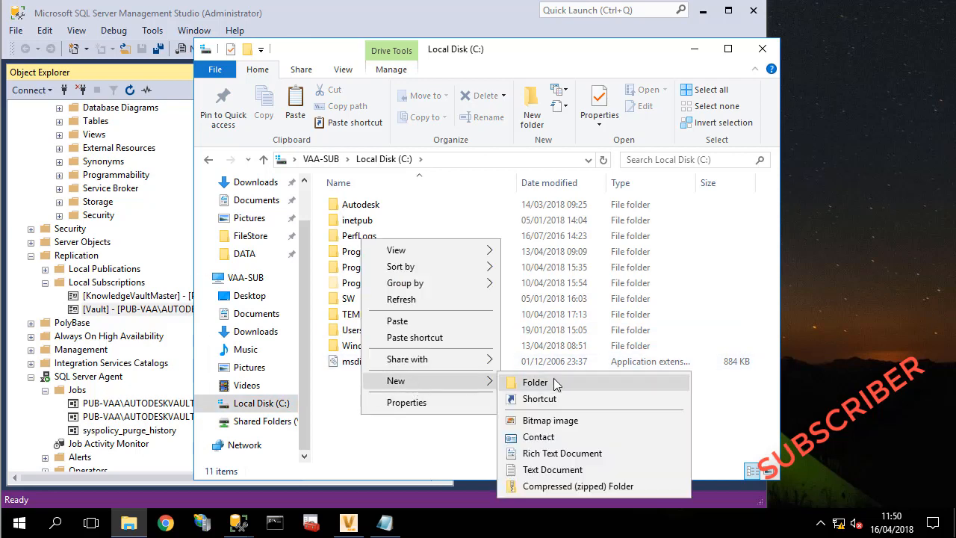
left_click(535, 381)
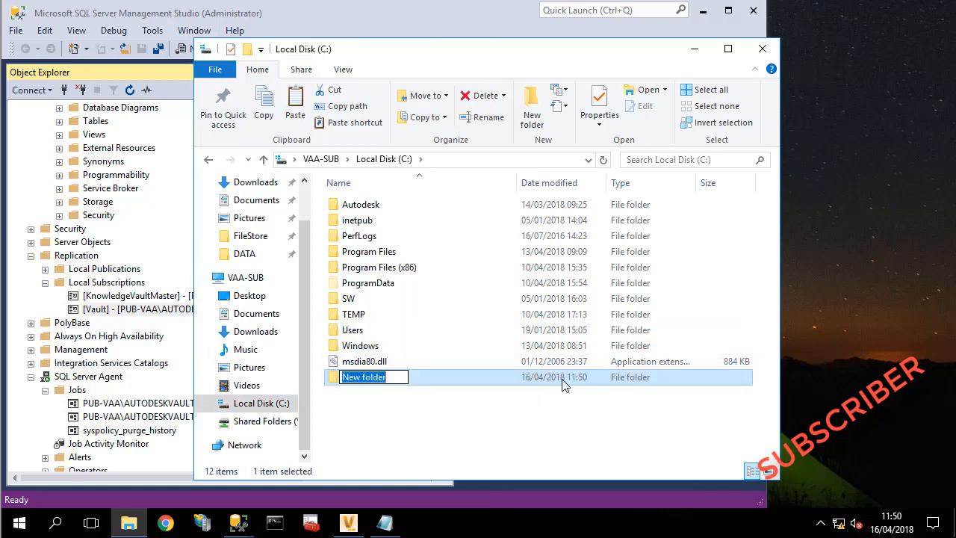
type("S")
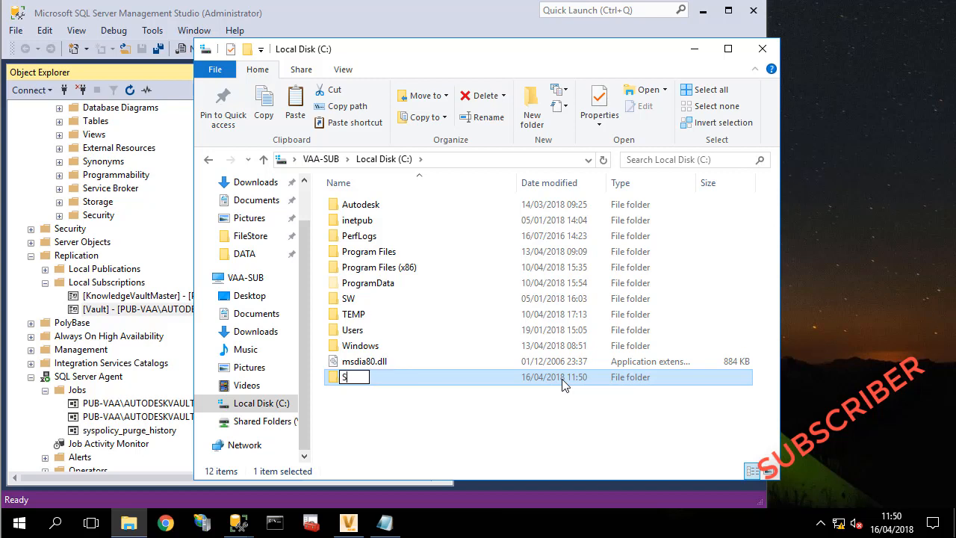
type("QLSHARED")
key("Return")
Paste the copied archive into C:\SQLSHARED and extract it in place with 7-Zip.
double_click(564, 382)
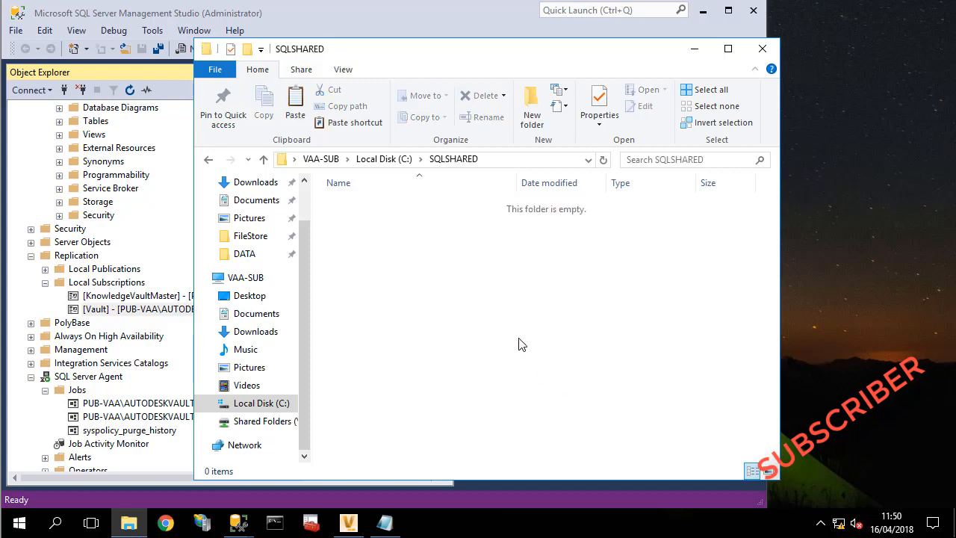
right_click(412, 288)
left_click(463, 391)
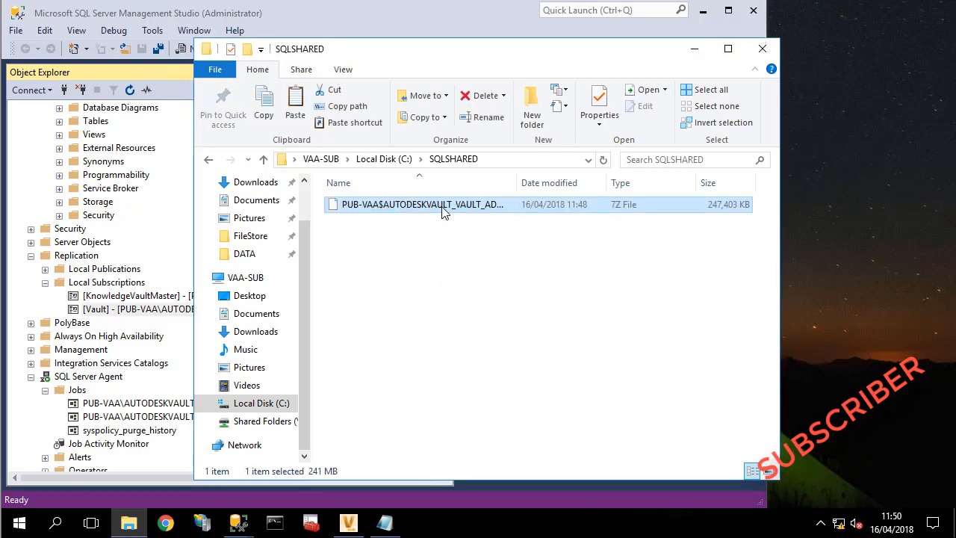
right_click(440, 206)
mouse_move(487, 237)
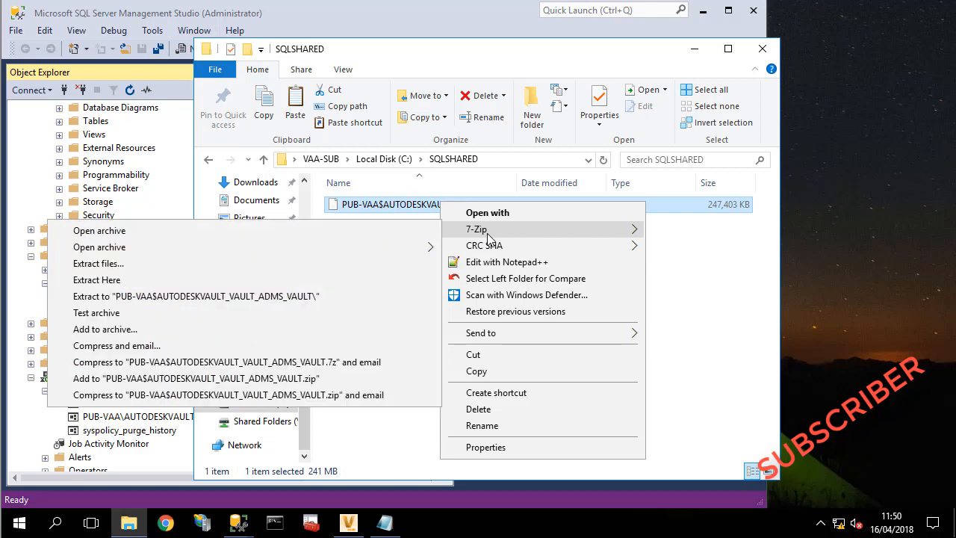
left_click(109, 280)
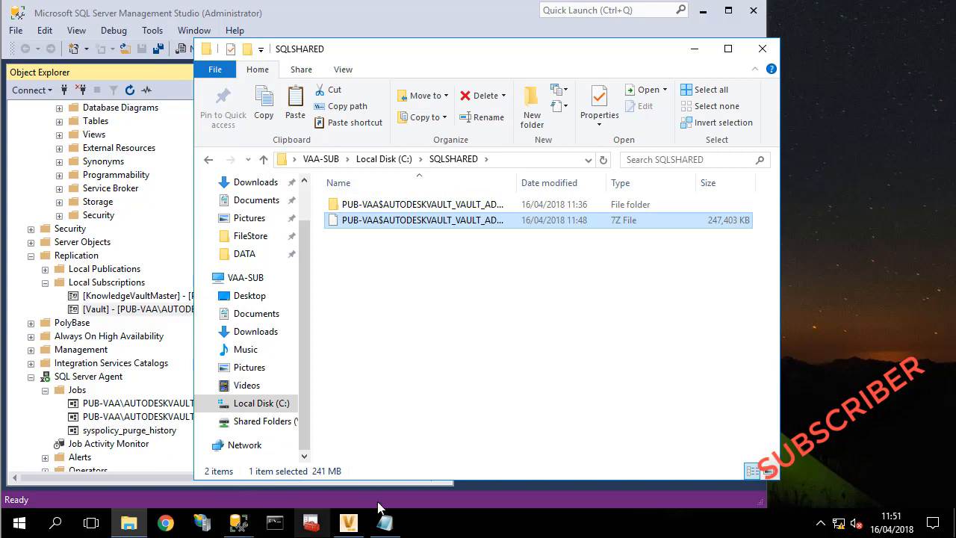
Copy the name SQLSNAPSHOT from the AltSnapshotFolder path in the Notepad text and rename C:\SQLSHARED to it.
left_click(385, 523)
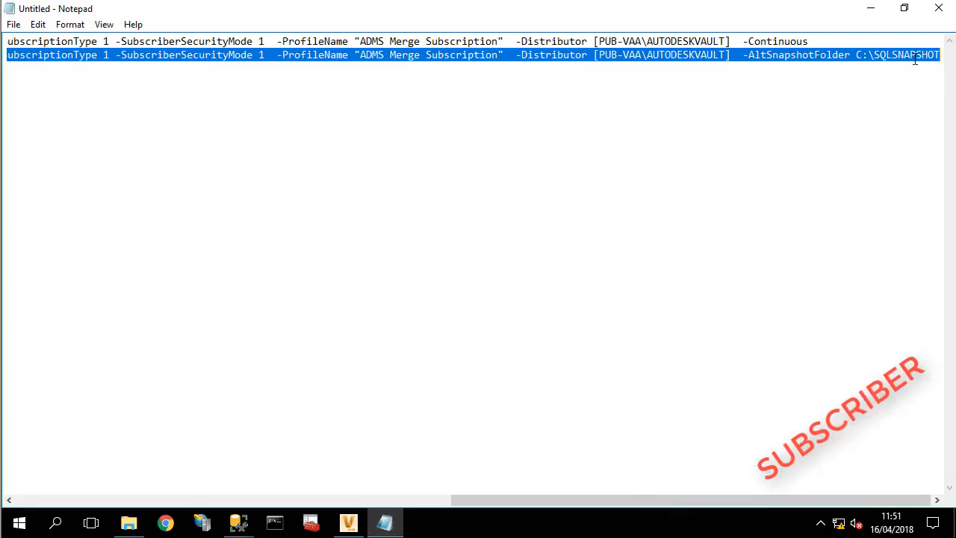
left_click(879, 56)
left_click_drag(874, 55, 952, 55)
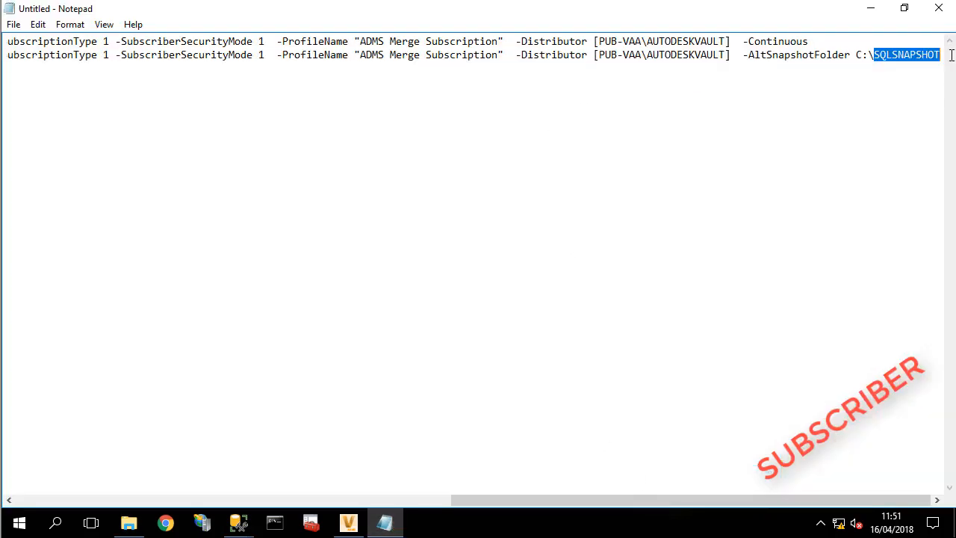
left_click(870, 7)
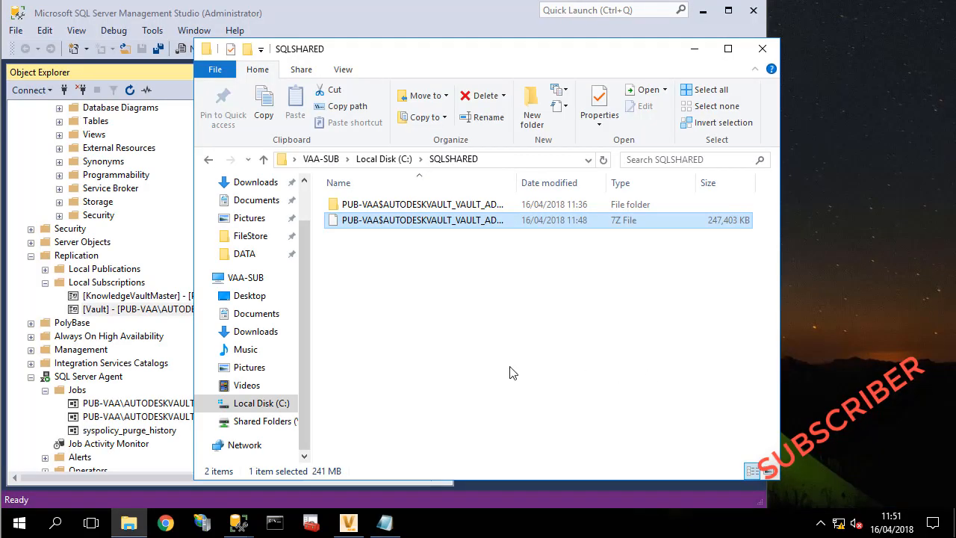
left_click(389, 159)
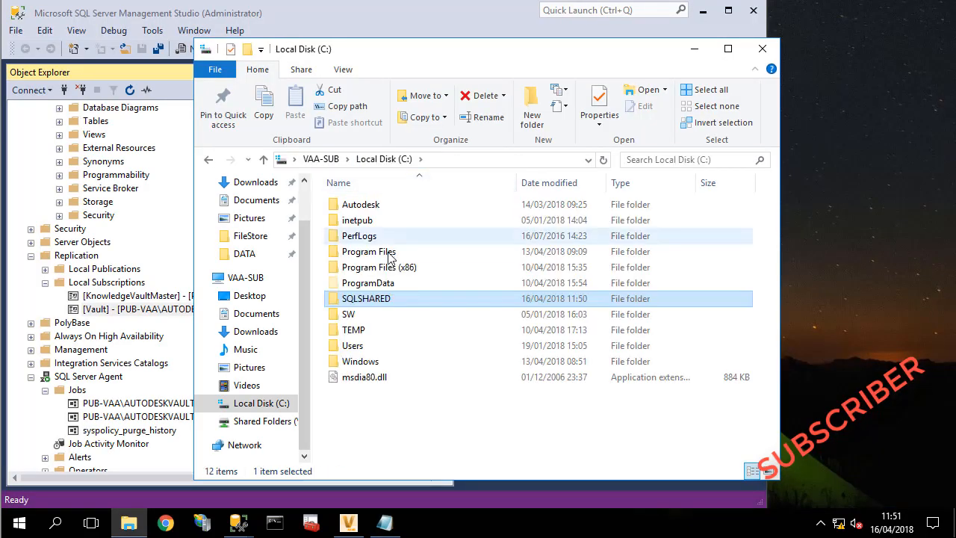
right_click(373, 300)
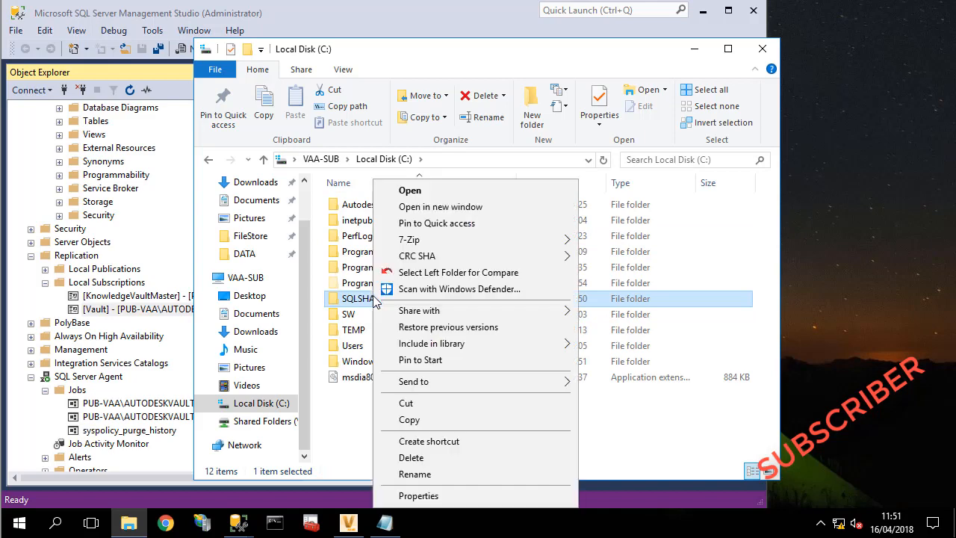
left_click(432, 474)
key("ctrl+v")
key("Return")
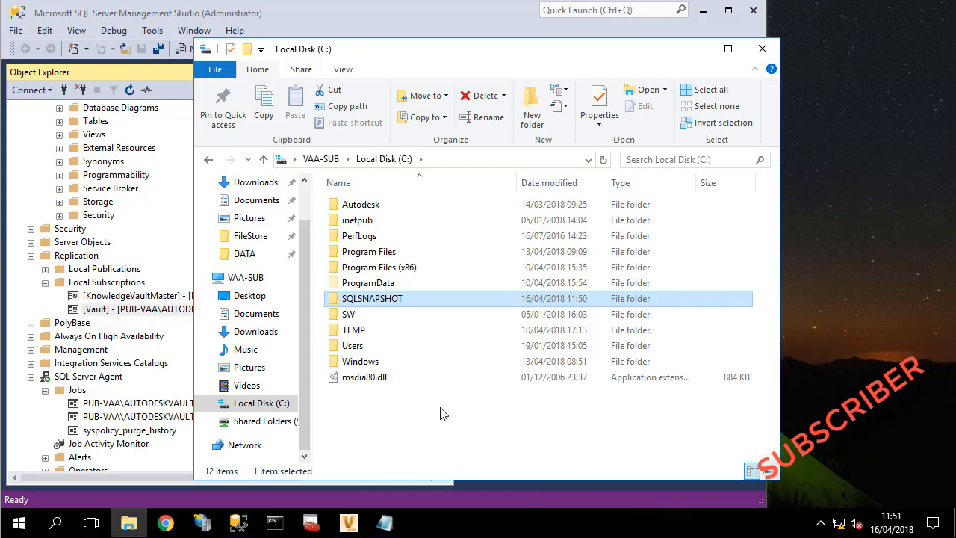
Create a subfolder named unc inside C:\SQLSNAPSHOT.
left_click(351, 301)
double_click(351, 301)
right_click(367, 266)
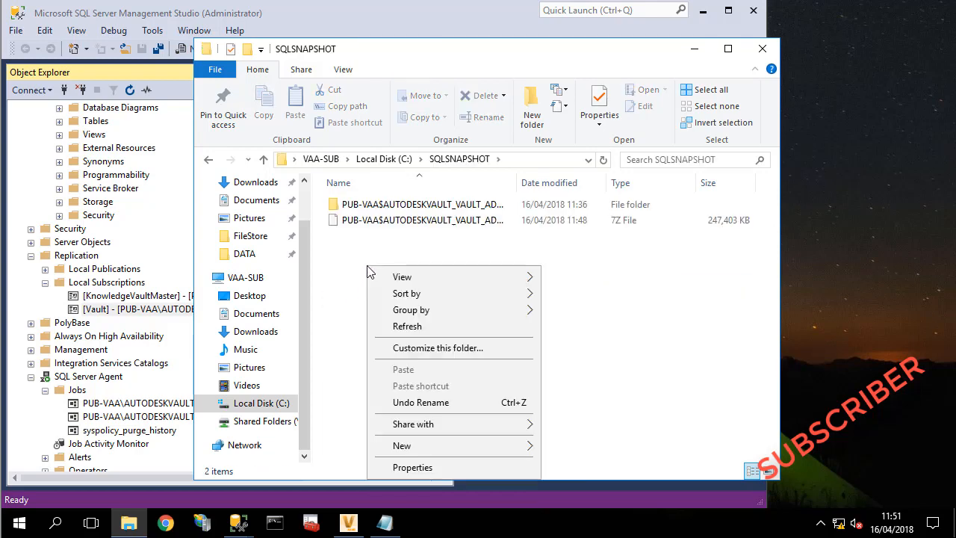
mouse_move(446, 449)
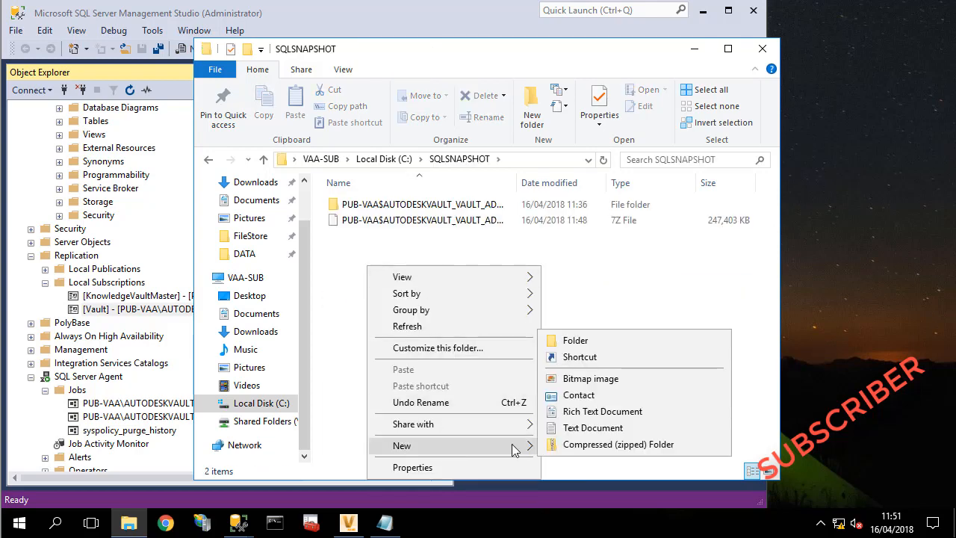
left_click(565, 340)
type("unc")
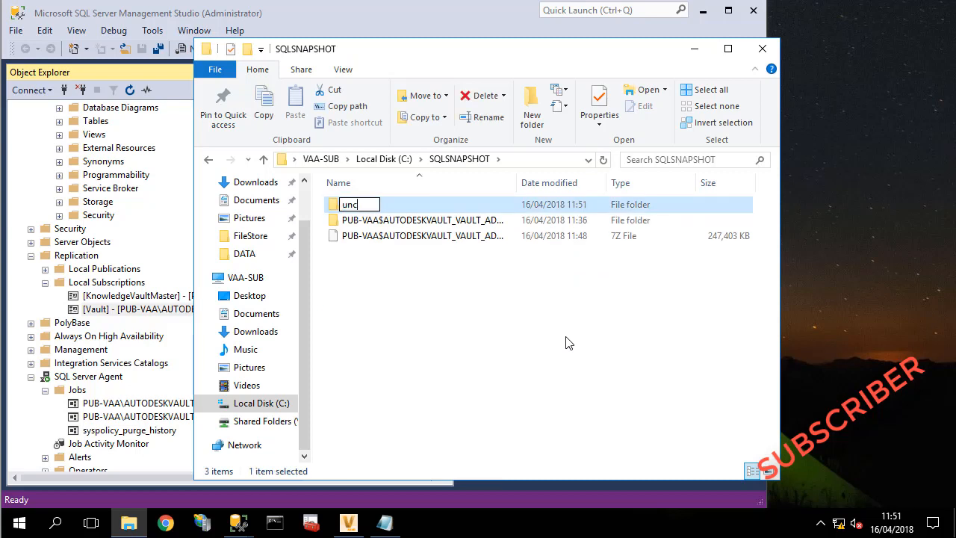
key("Return")
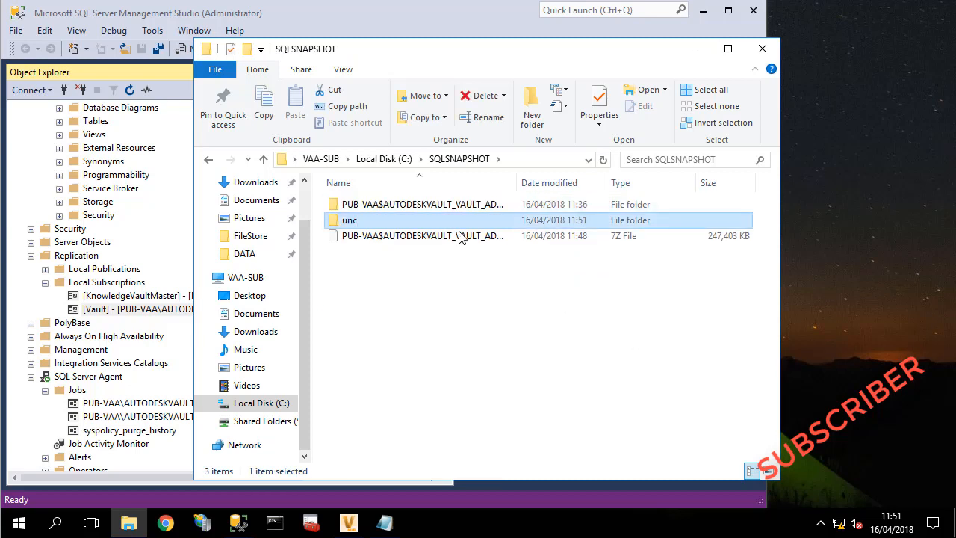
Move the extracted PUB-VAA$AUTODESKVAULT_VAULT_ADMS_VAULT folder into the unc folder.
right_click(348, 205)
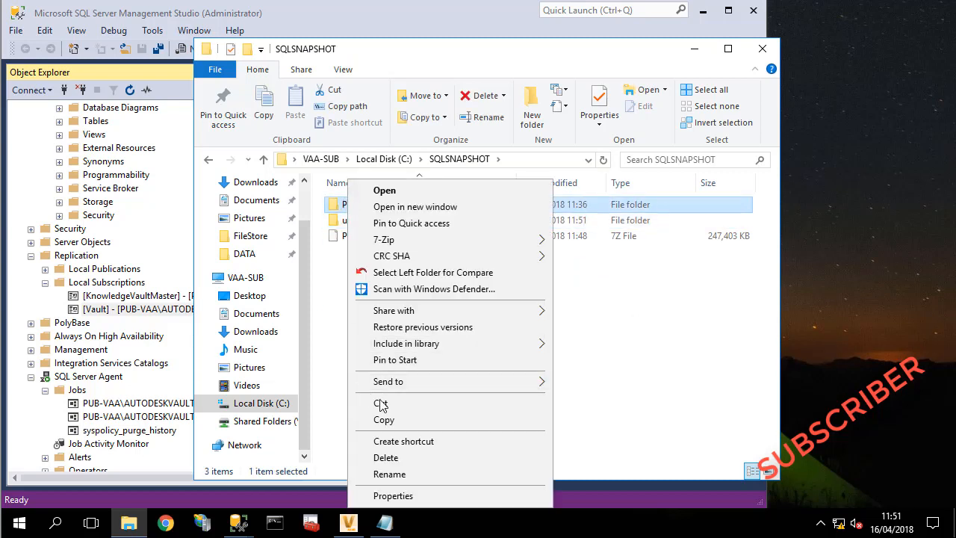
left_click(380, 404)
left_click(347, 222)
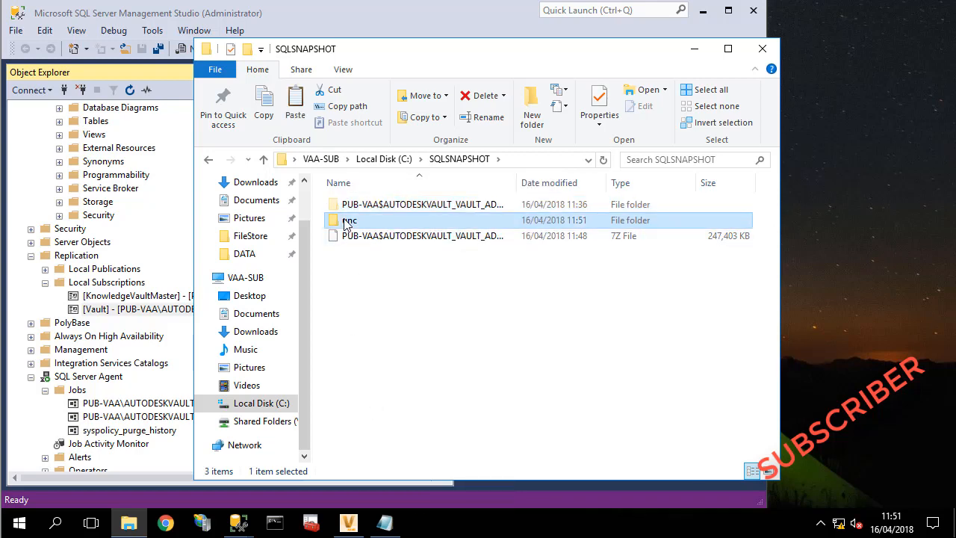
right_click(347, 223)
left_click(396, 423)
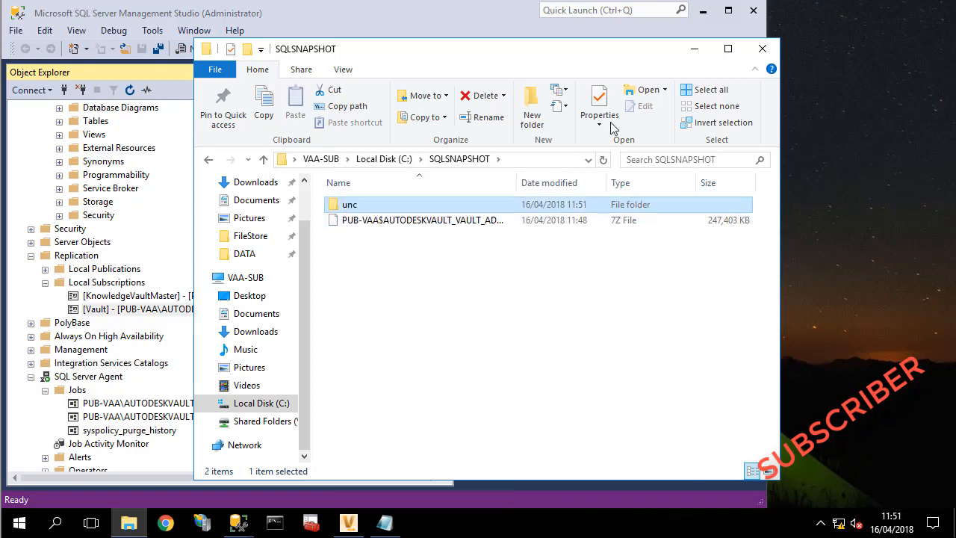
Return to the Vault subscription's synchronization status and start the synchronization agent.
left_click(694, 49)
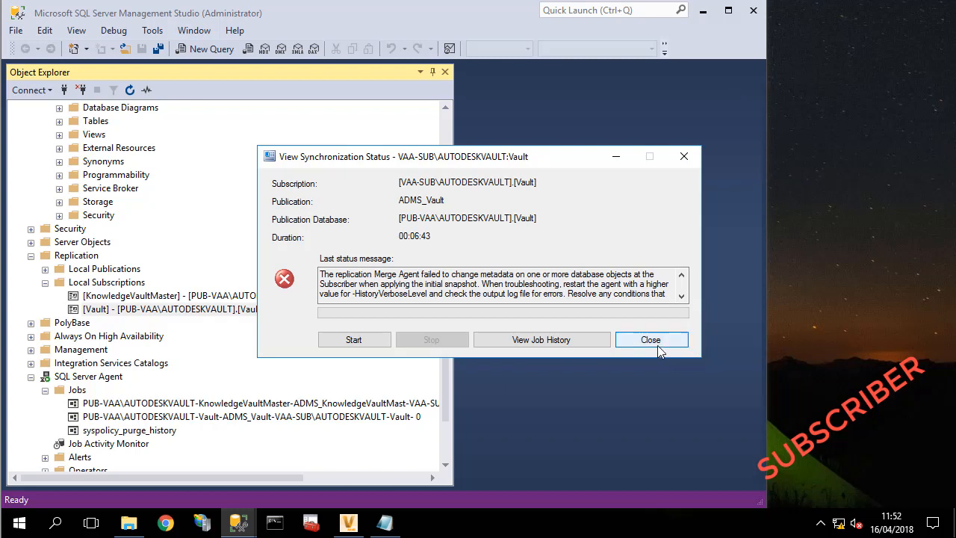
left_click(359, 341)
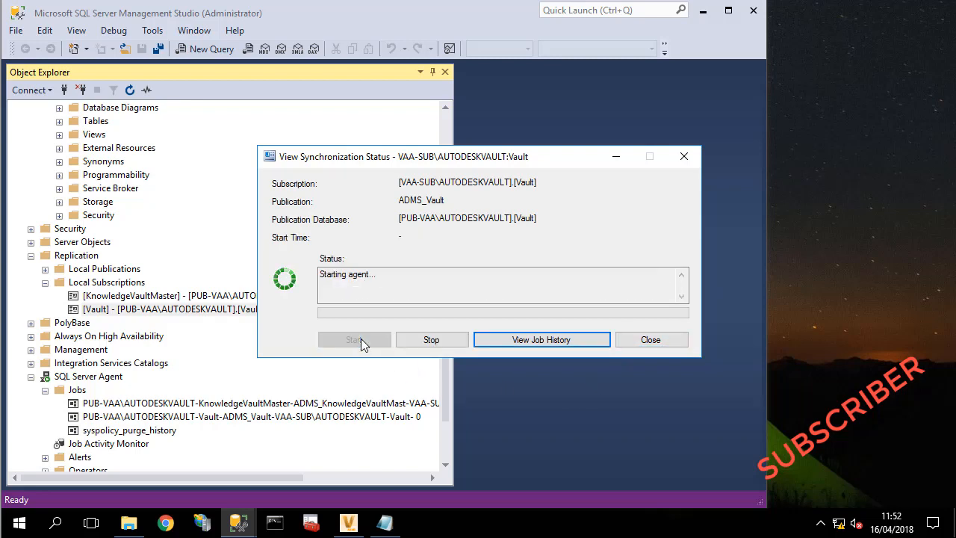